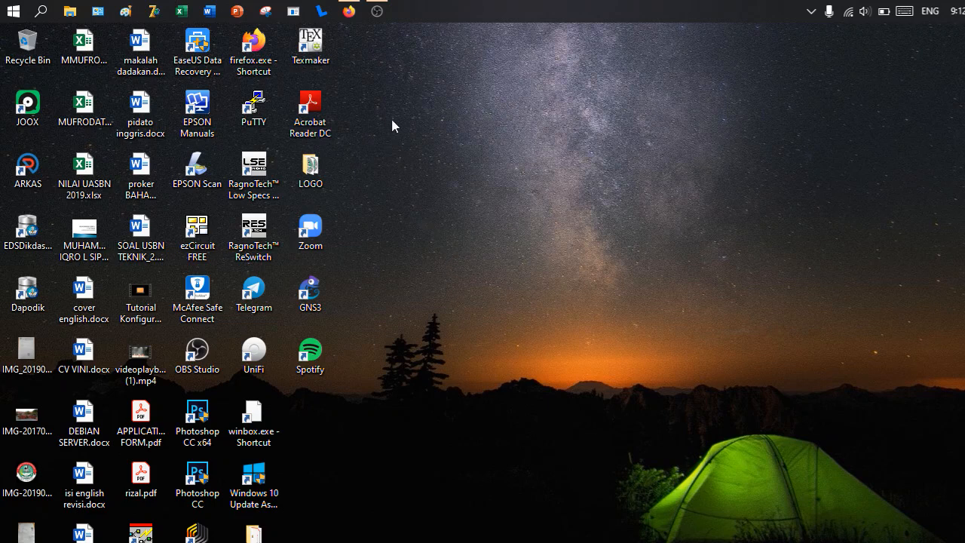
- Copy the file mikrotik-6.33.iso from the Downloads folder
click(69, 12)
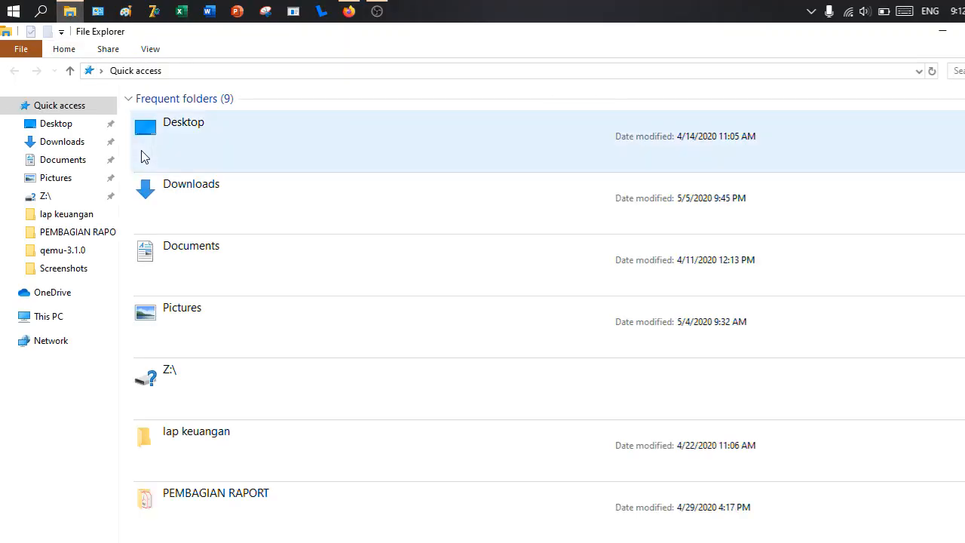
click(79, 150)
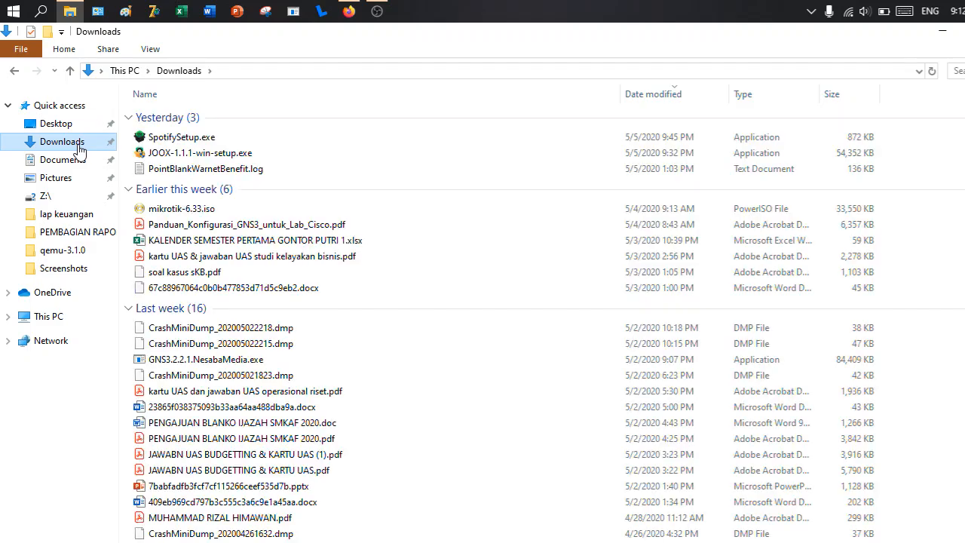
click(200, 215)
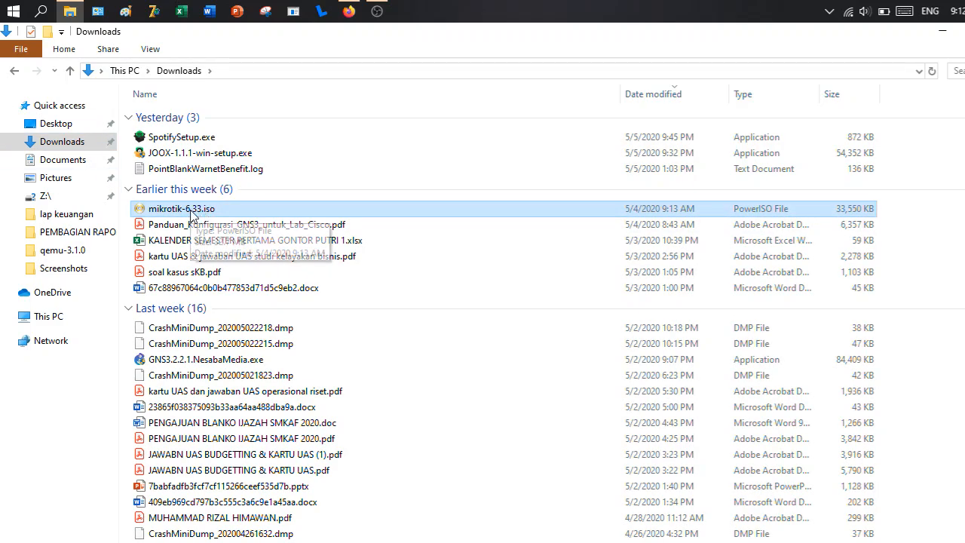
- Paste the MikroTik ISO into C:\Program Files\GNS3\qemu-3.1.0, granting administrator permission, and minimize the folder window
click(58, 316)
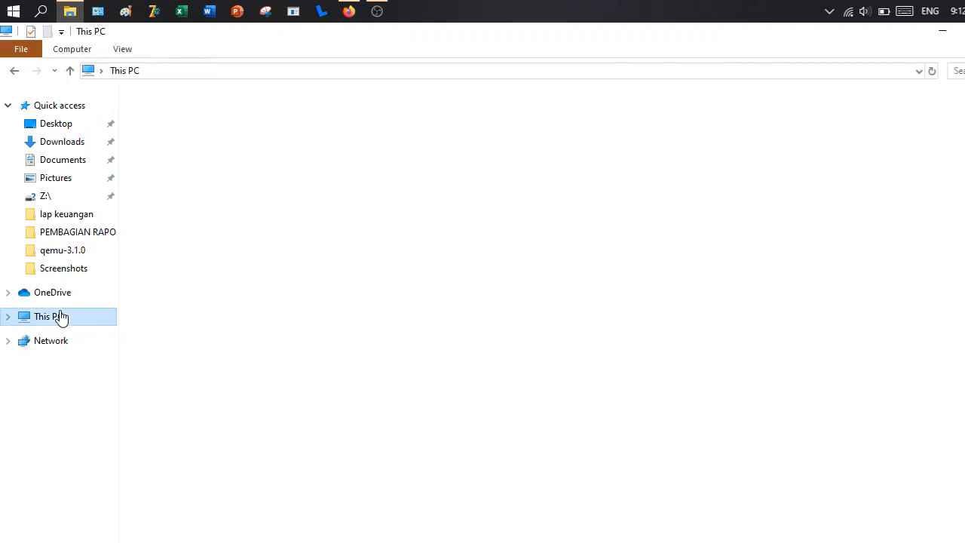
double_click(247, 248)
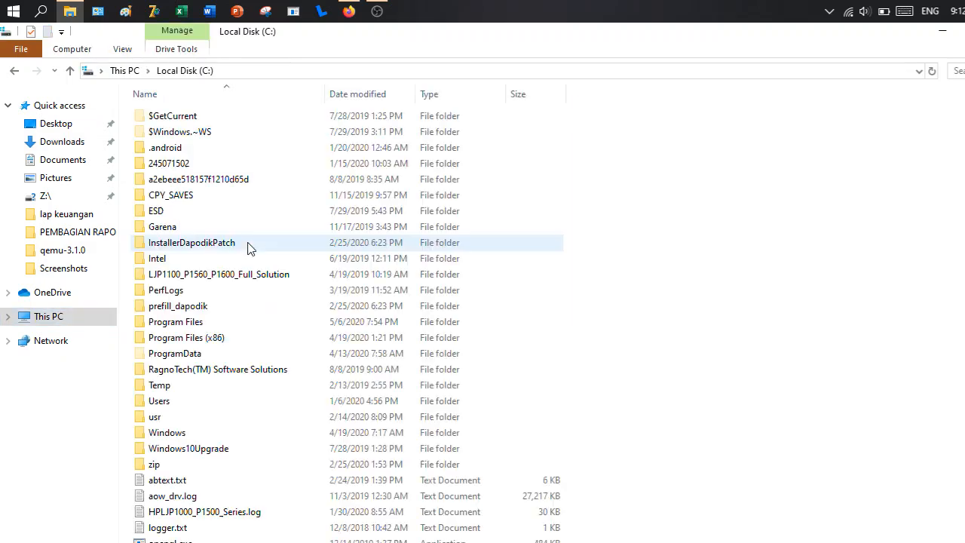
click(202, 324)
double_click(202, 324)
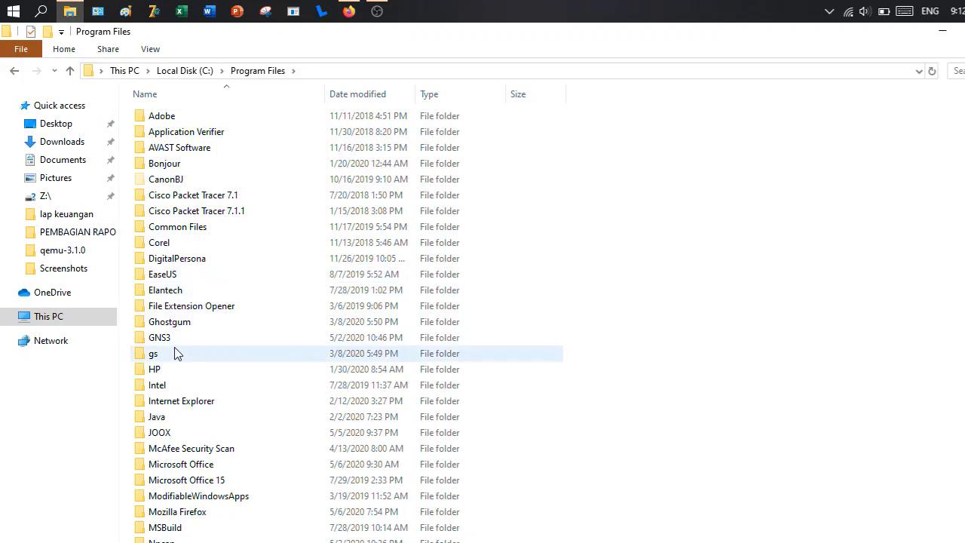
double_click(179, 343)
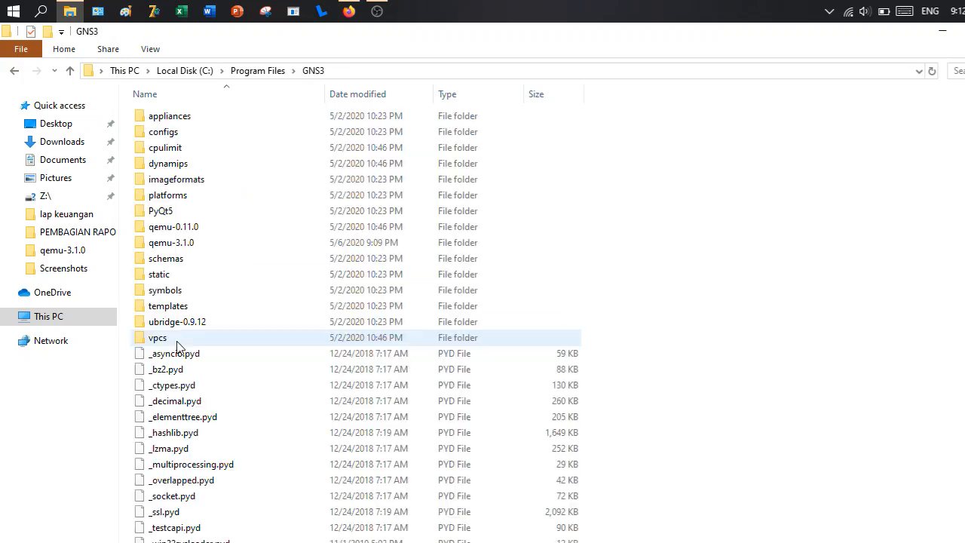
double_click(184, 248)
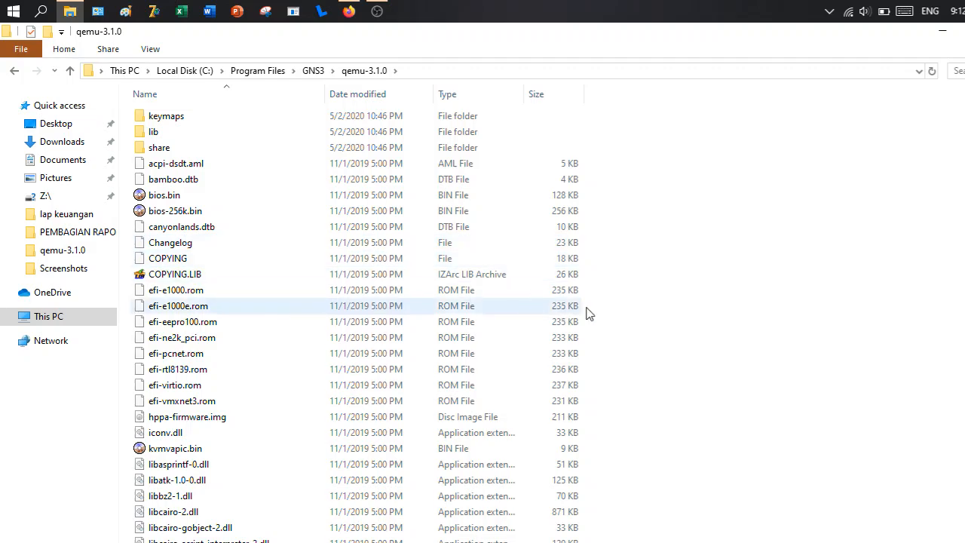
key(ctrl+v)
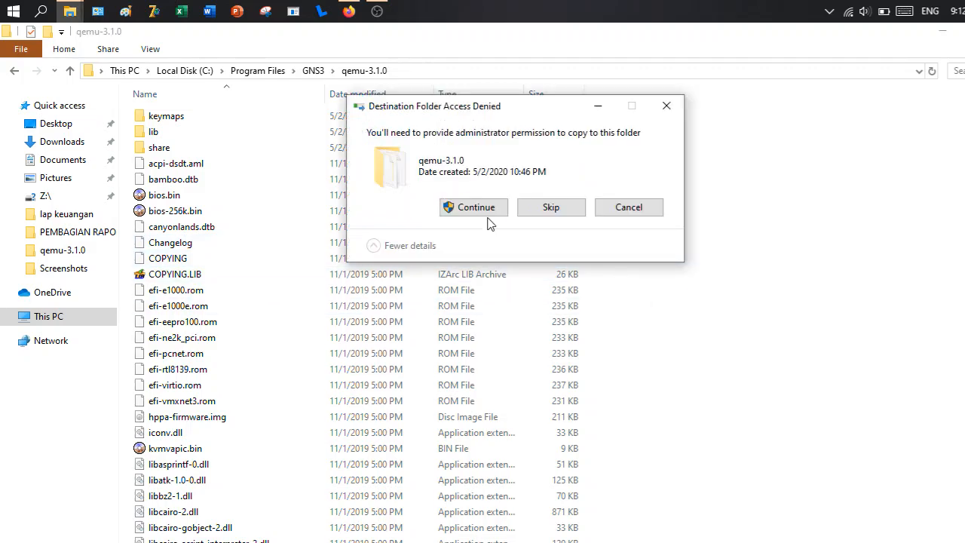
click(489, 215)
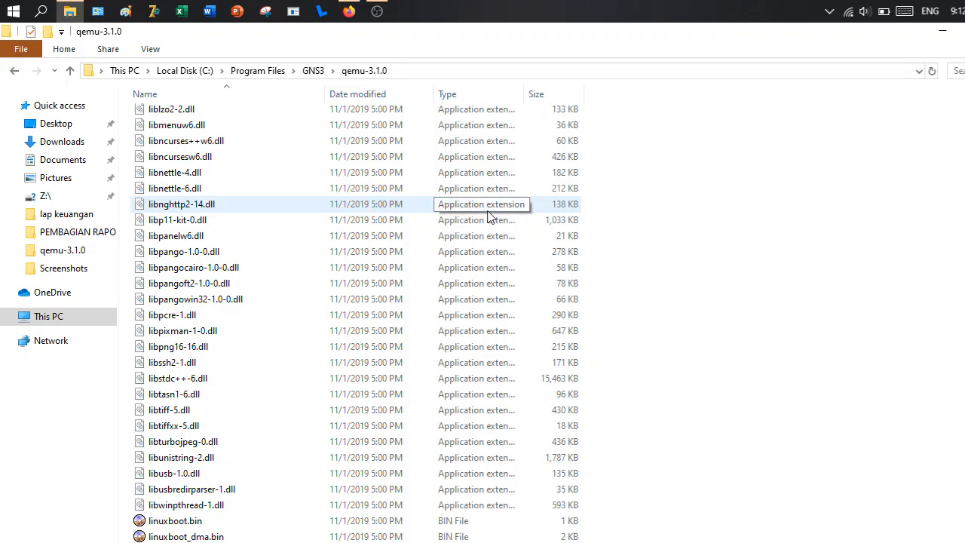
click(942, 32)
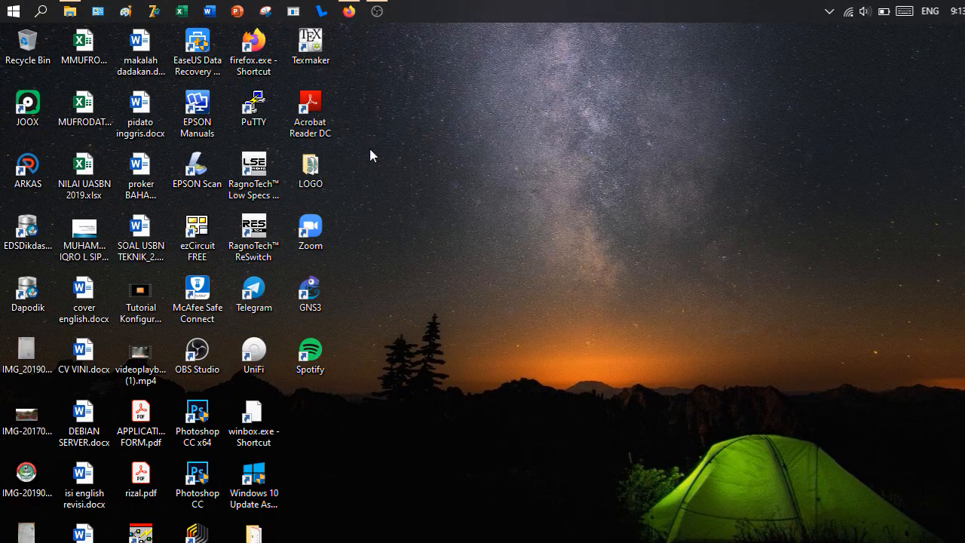
- Search for cmd, open Command Prompt as administrator, and move its window clear of the desktop's edge
click(41, 11)
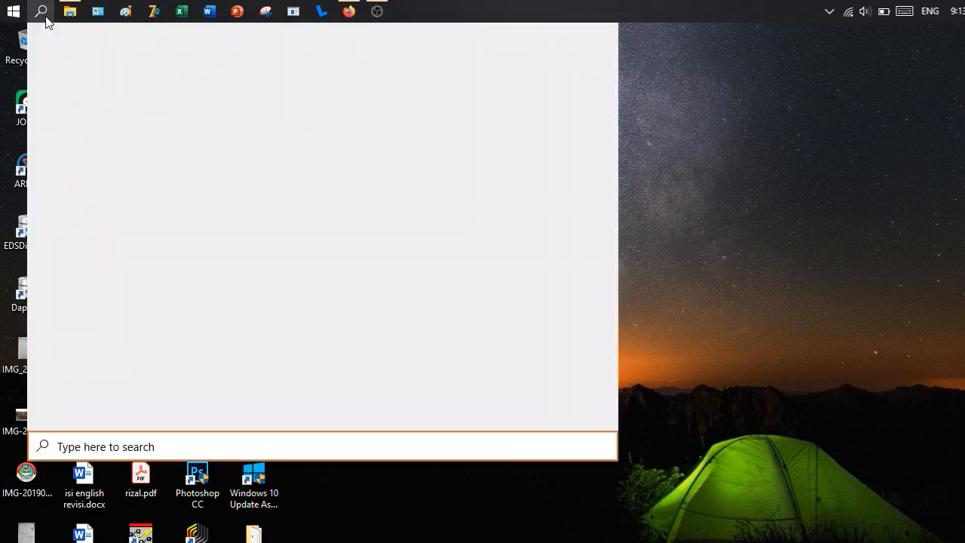
text(cmd)
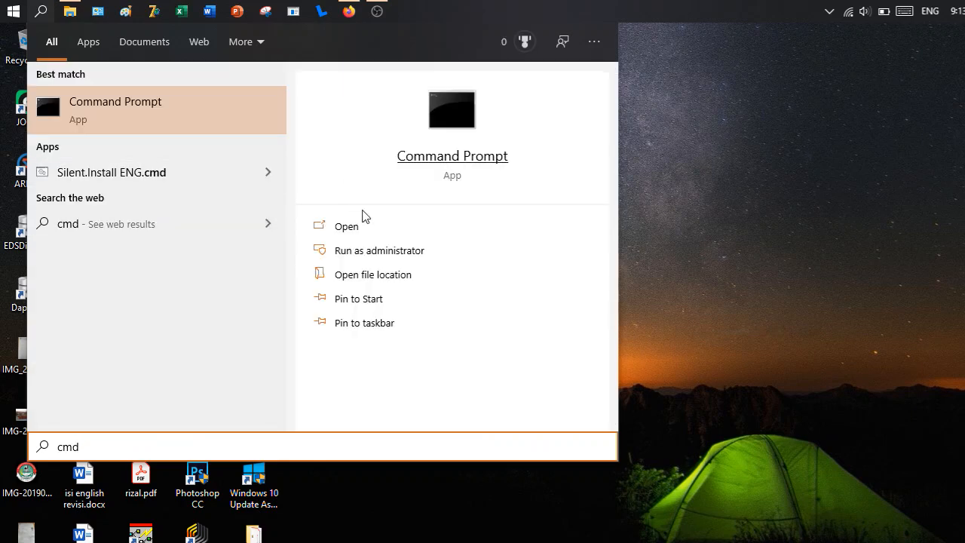
click(380, 254)
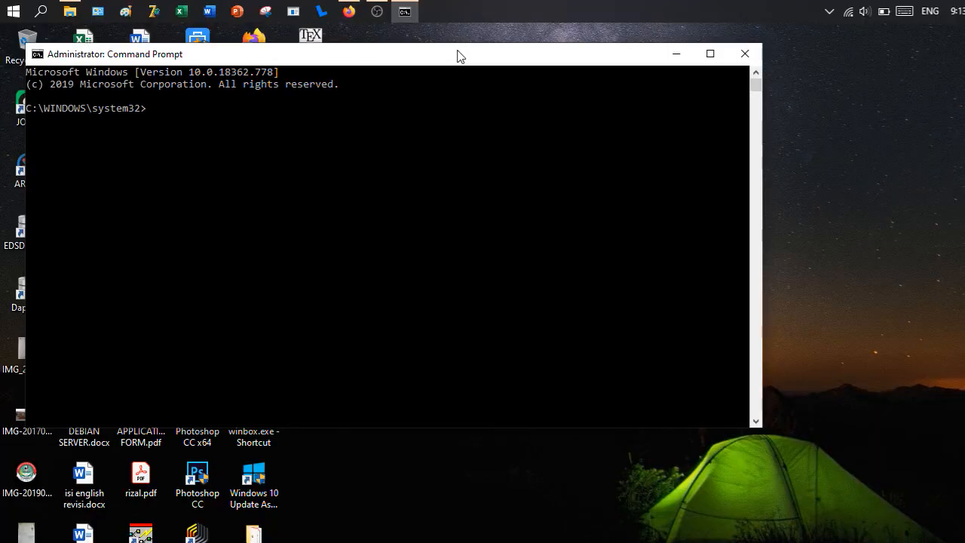
drag(458, 50, 656, 93)
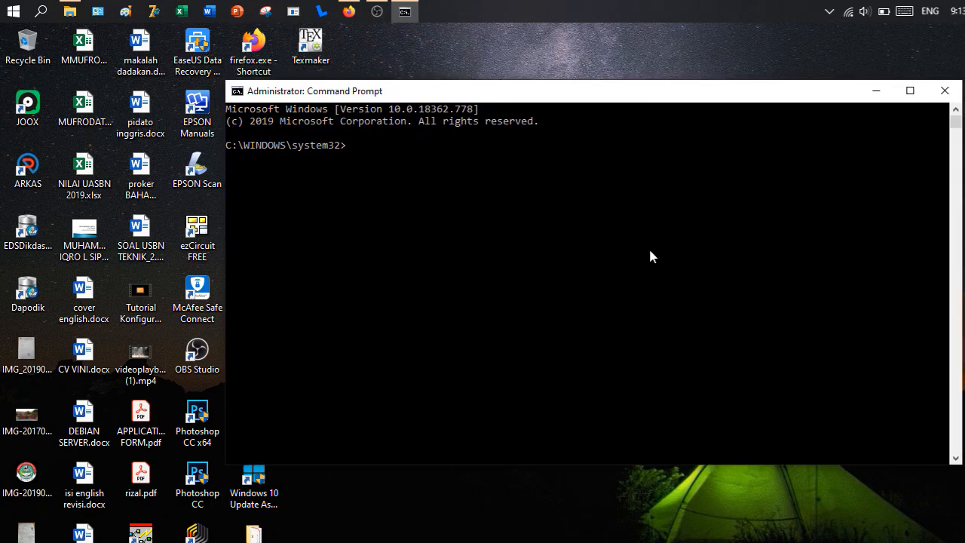
- Change the Command Prompt's directory to the root of drive C with cd\
text(cd\)
key(Return)
- Copy the qemu-3.1.0 folder's path from File Explorer and run cd "C:\Program Files\GNS3\qemu-3.1.0" in Command Prompt
click(69, 10)
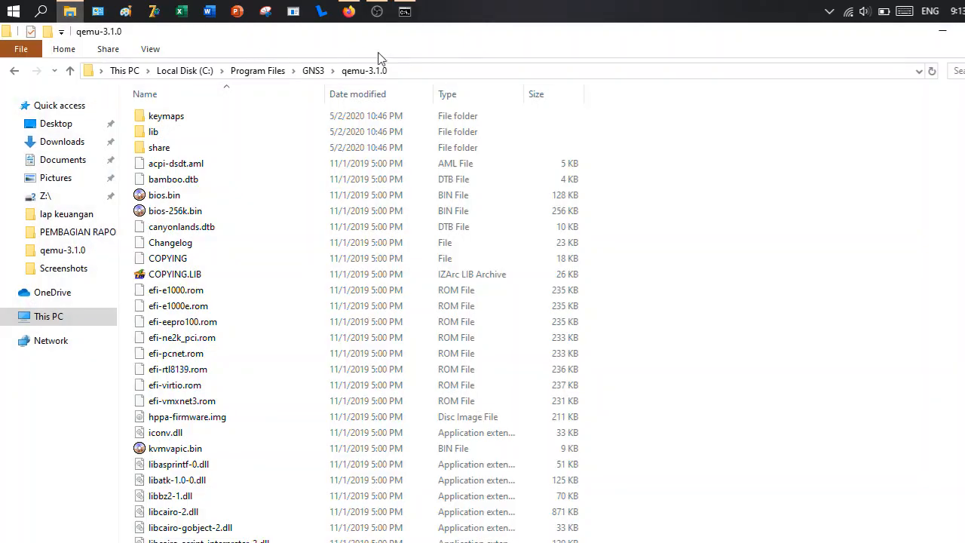
click(460, 70)
key(ctrl+c)
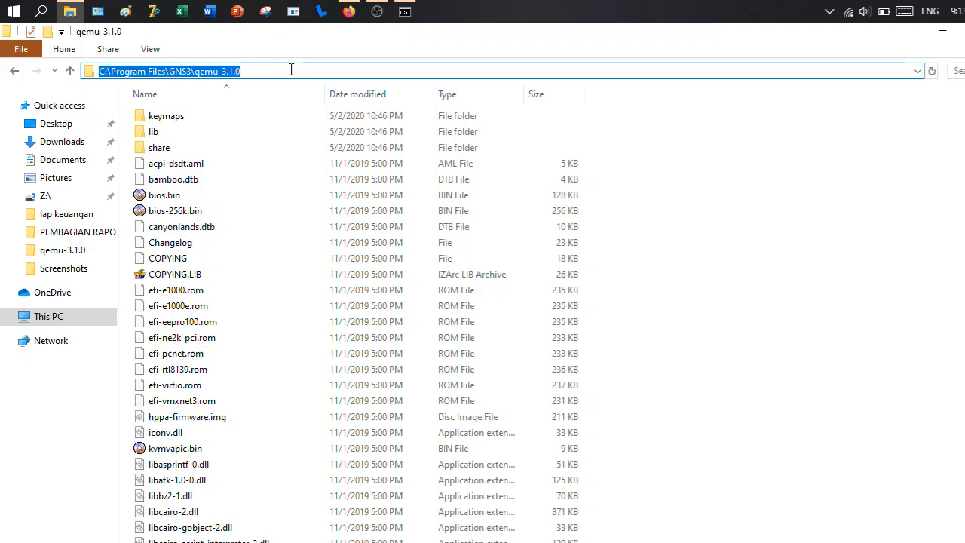
click(942, 31)
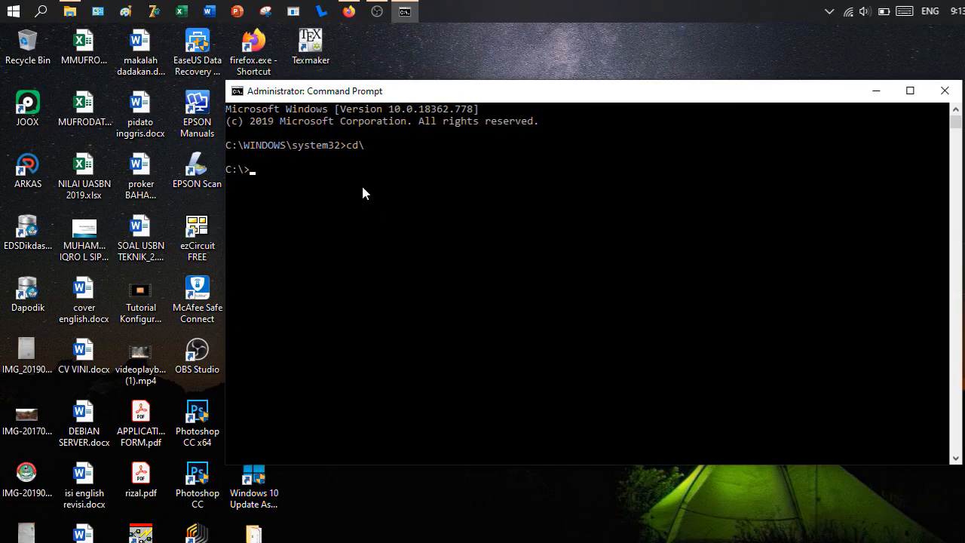
text(cd ")
key(ctrl+v)
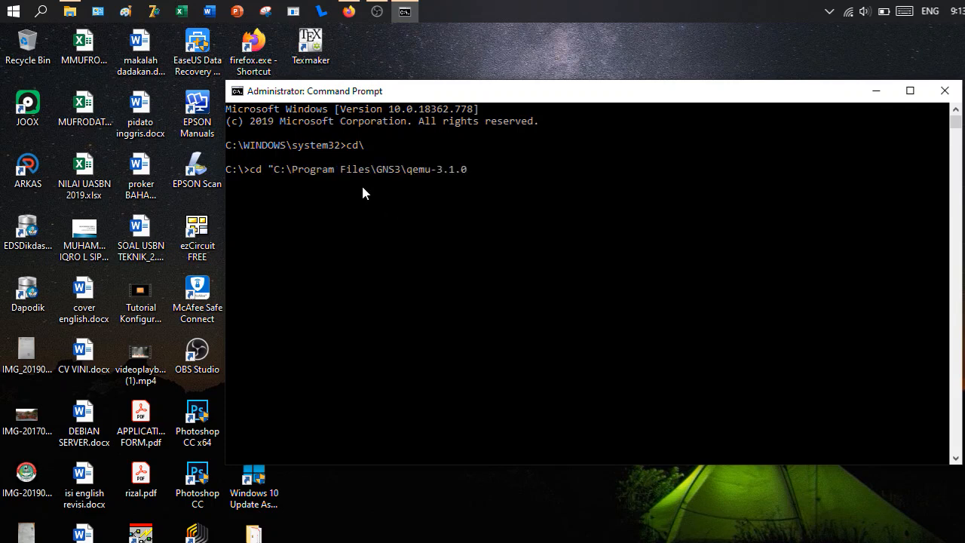
text(")
key(Return)
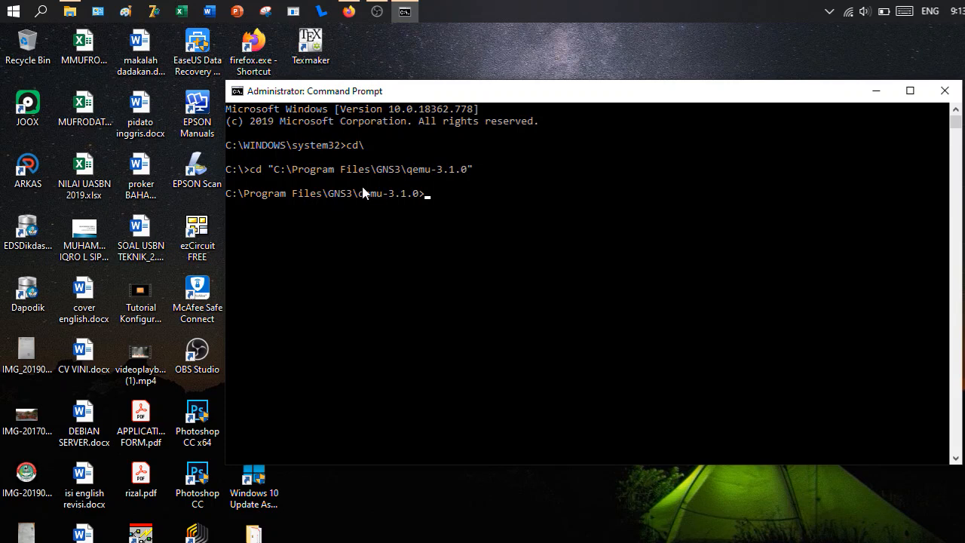
- Create a 256 MB qcow2 disk image by running qemu-img.exe create -f qcow2 mikrotik.img 256M
text(qemu-img.exe create)
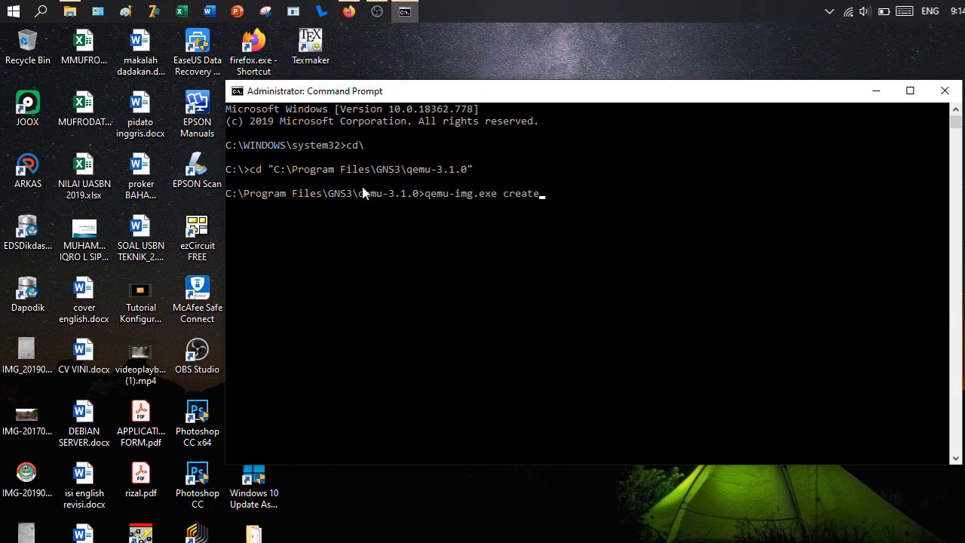
text( -f qcow2 mikrotik.img)
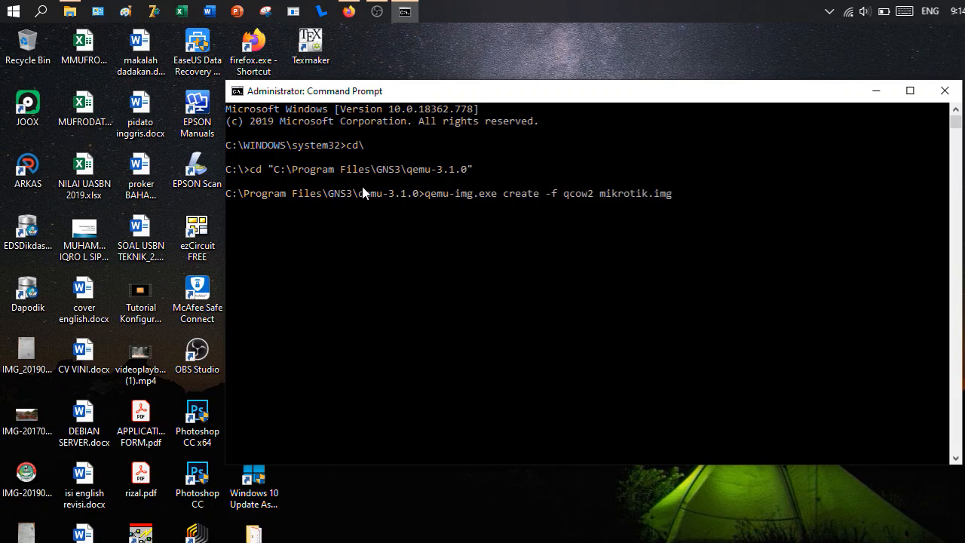
text( 256M)
key(Return)
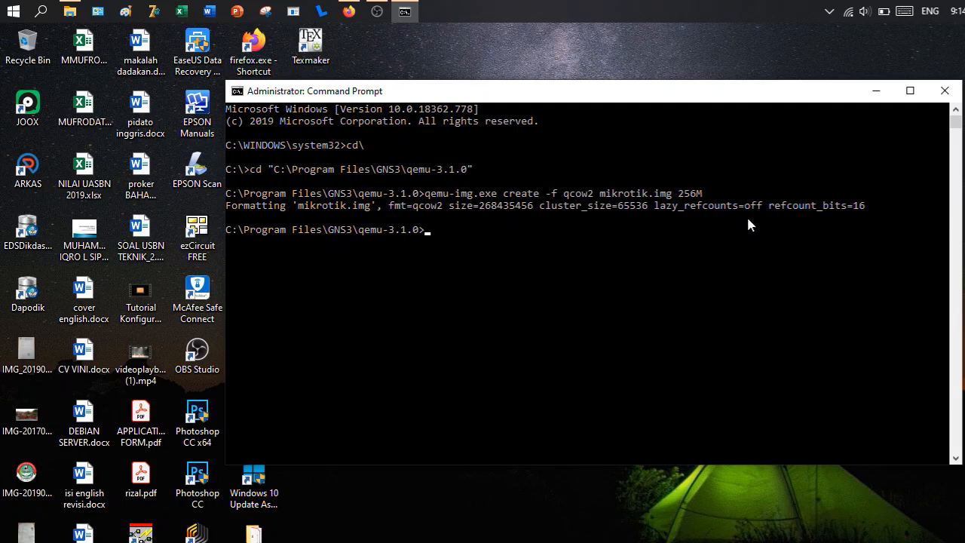
- Begin the virtual machine launch command with qemu-system-x86_64w.exe mikrotik.img, without running it
text(qemu-system-x86_64)
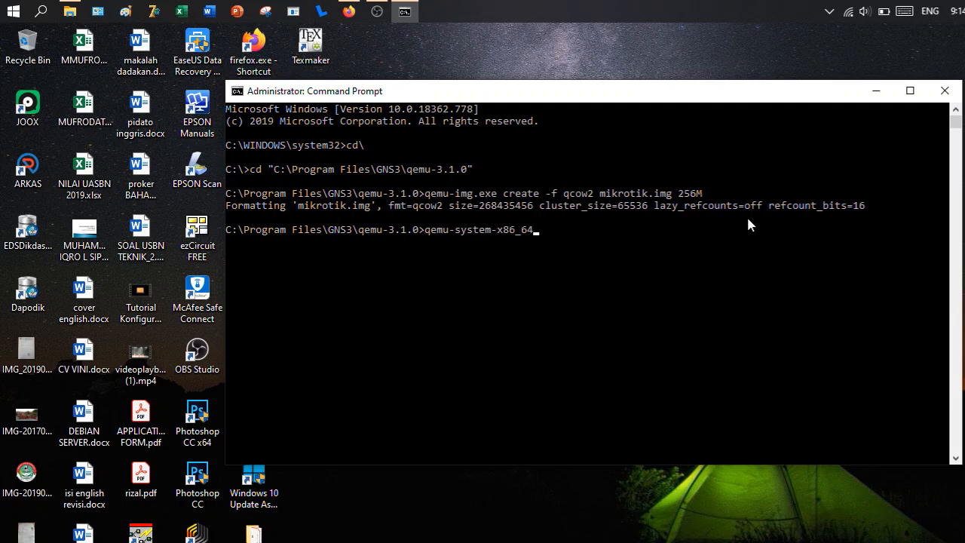
text(w.exe mikrotik.img)
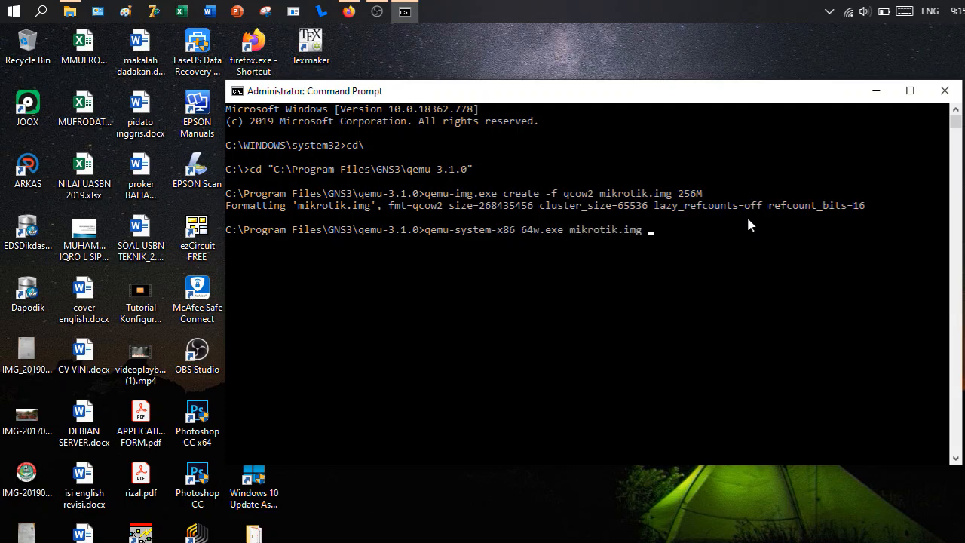
text( -boot d -cdrom "mirkto)
- Extend the launch command with -boot d -cdrom and an opening quotation mark, removing the mistyped ISO name
key(BackSpace)
key(BackSpace)
key(BackSpace)
key(BackSpace)
text(krotik)
key(BackSpace)
key(BackSpace)
key(BackSpace)
key(BackSpace)
key(BackSpace)
key(BackSpace)
key(BackSpace)
key(BackSpace)
- Copy the full file name mikrotik-6.33.iso, including its extension, from the qemu-3.1.0 folder in File Explorer
click(70, 11)
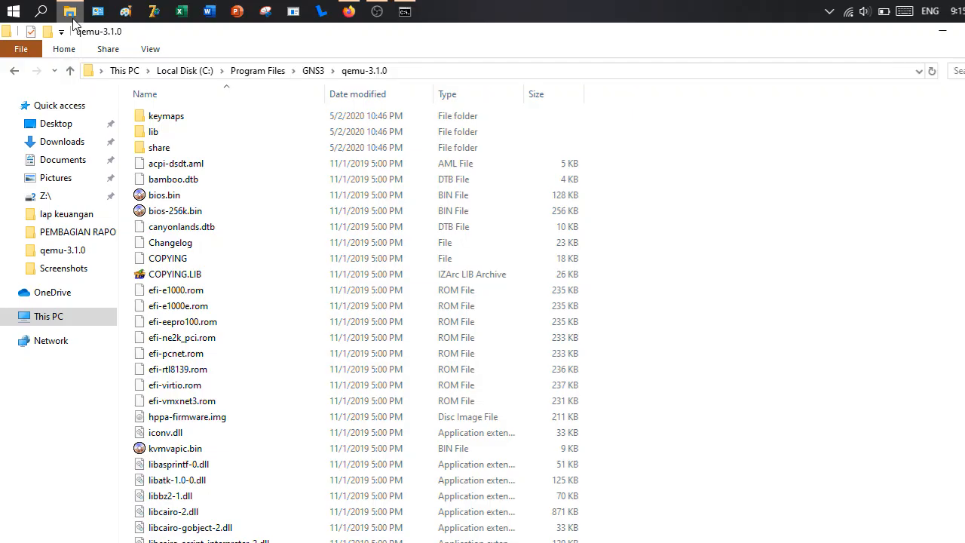
scroll(244, 387, down, 15)
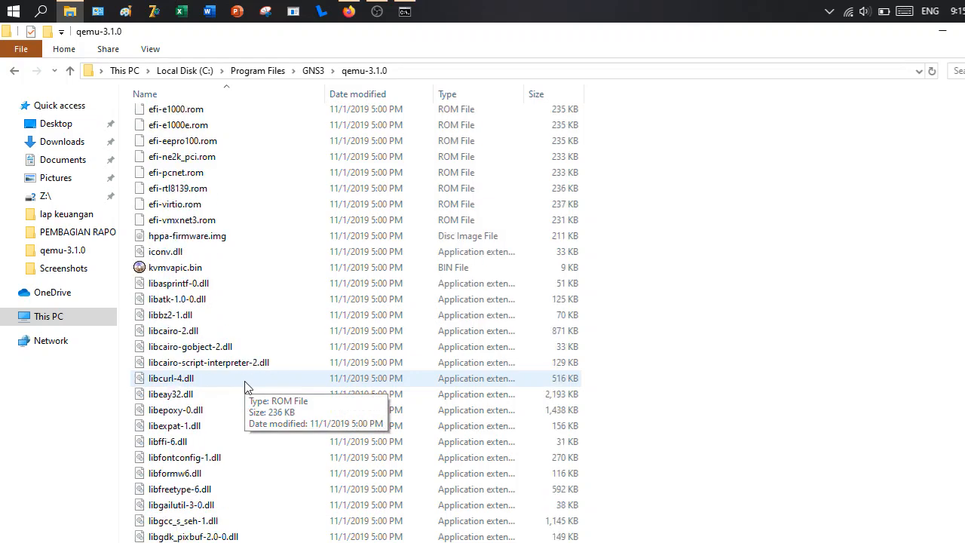
scroll(244, 387, down, 16)
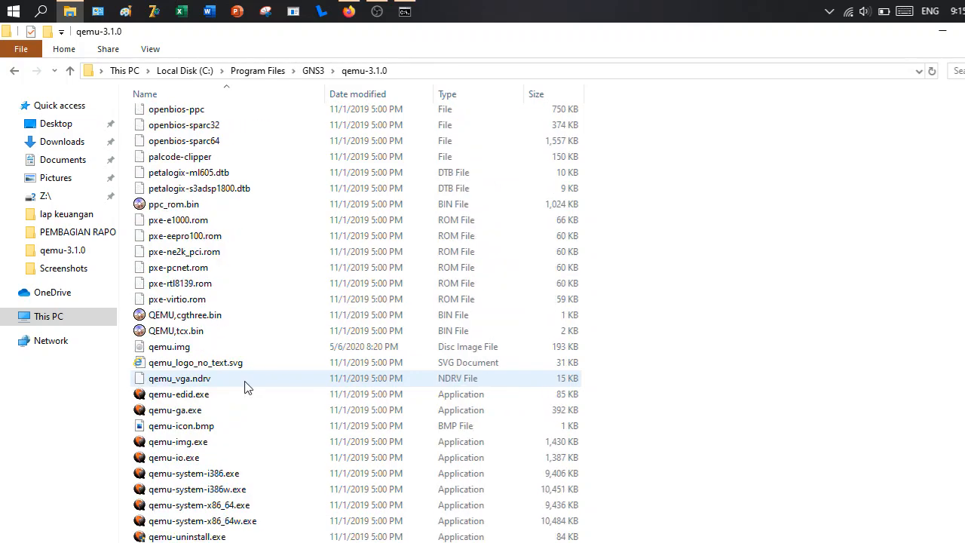
scroll(245, 382, up, 4)
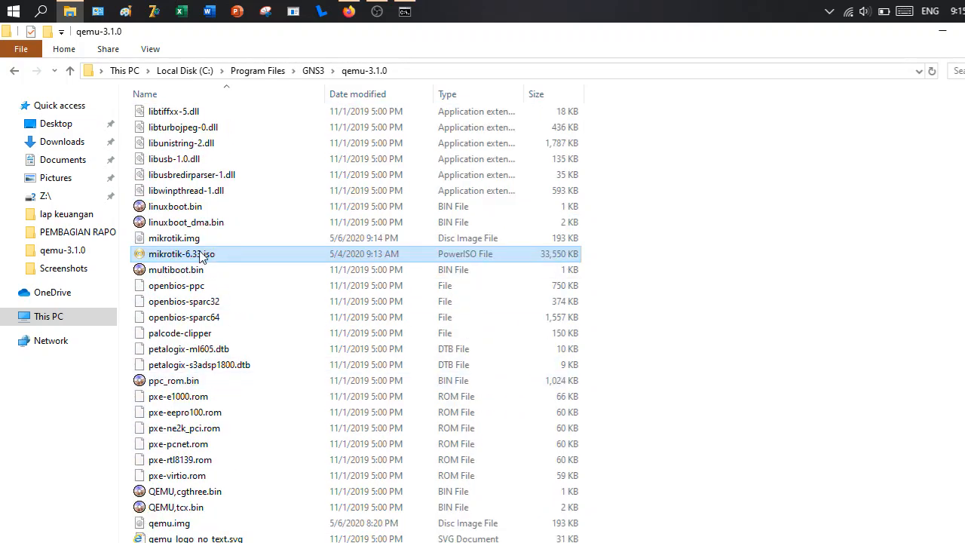
key(F2)
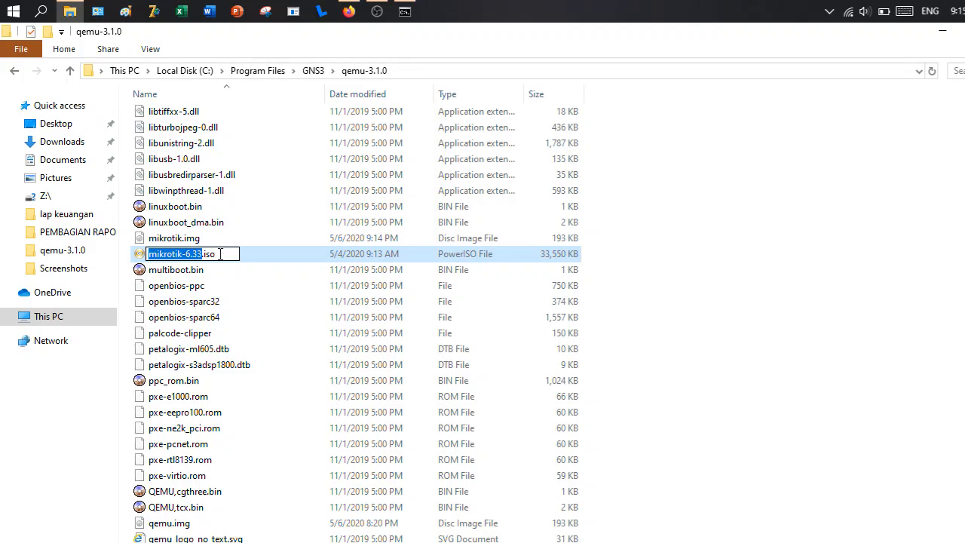
drag(224, 254, 132, 269)
key(ctrl+c)
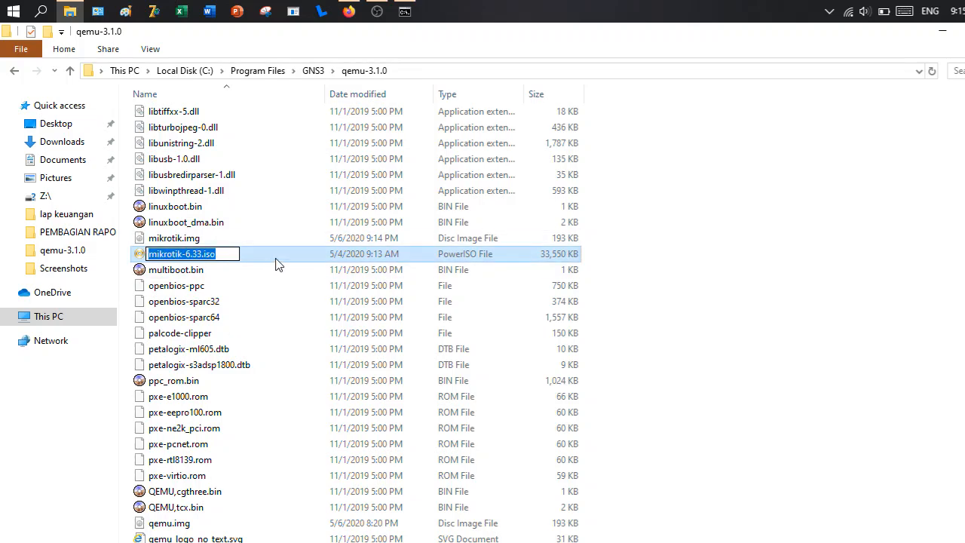
key(Escape)
- Complete the -cdrom option in Command Prompt with "mikrotik-6.33.iso" and run the QEMU launch command
click(404, 12)
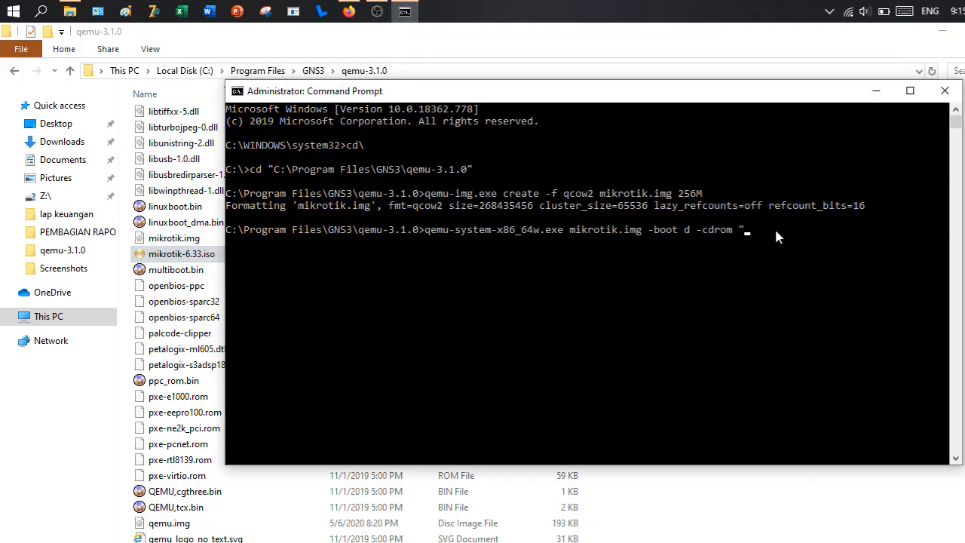
key(ctrl+v)
key(Return)
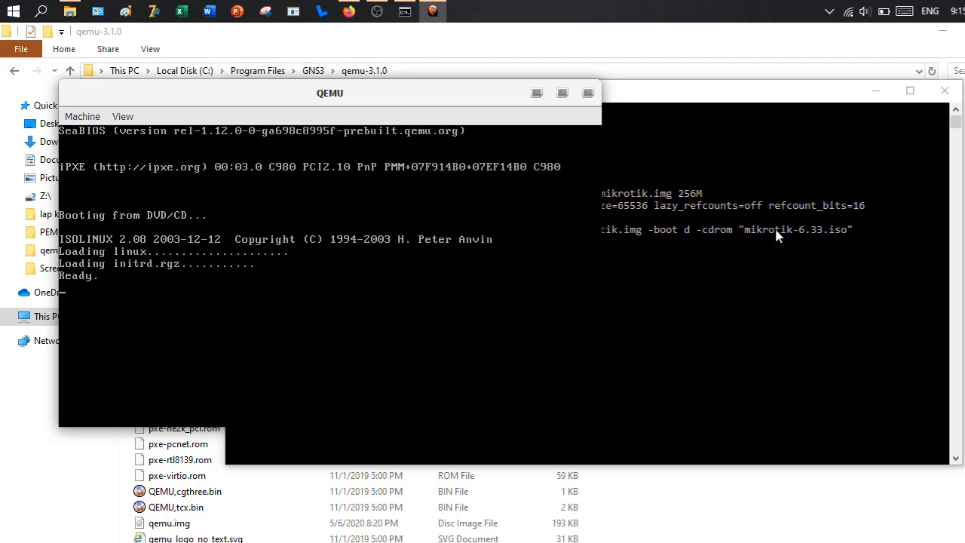
- Minimize File Explorer and select all packages in the MikroTik Router Software installer
click(942, 31)
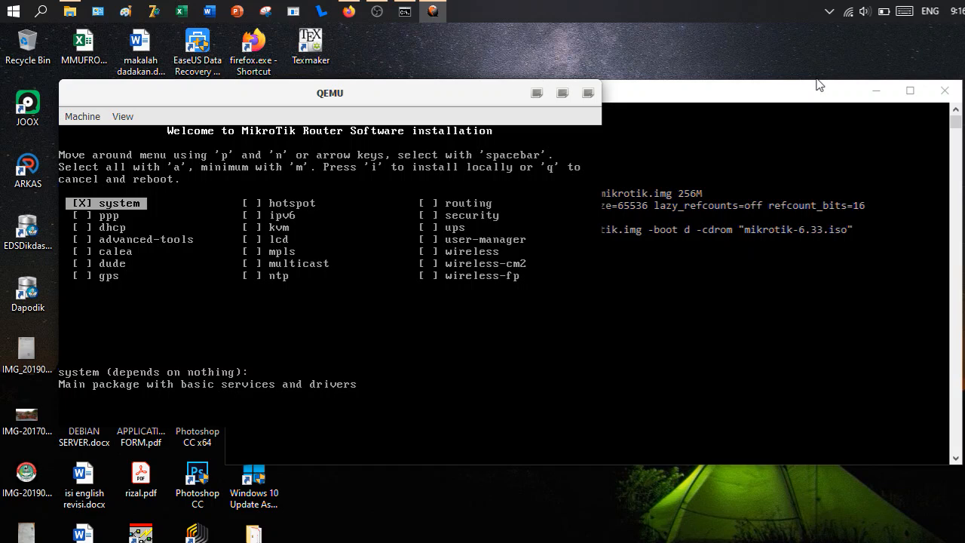
key(a)
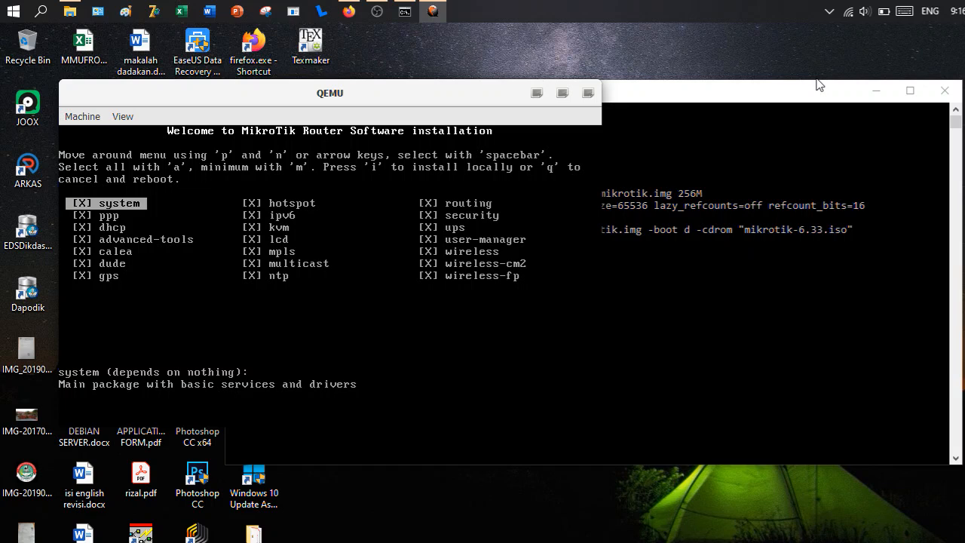
- Install the selected packages, keeping the old configuration and agreeing to erase the disk, and close the QEMU window once installation finishes
key(i)
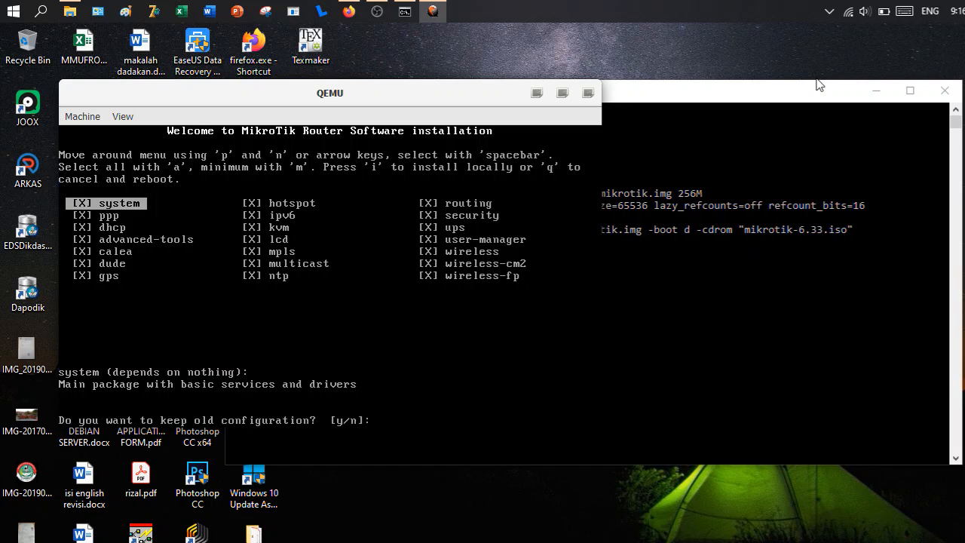
text(y/n]:)
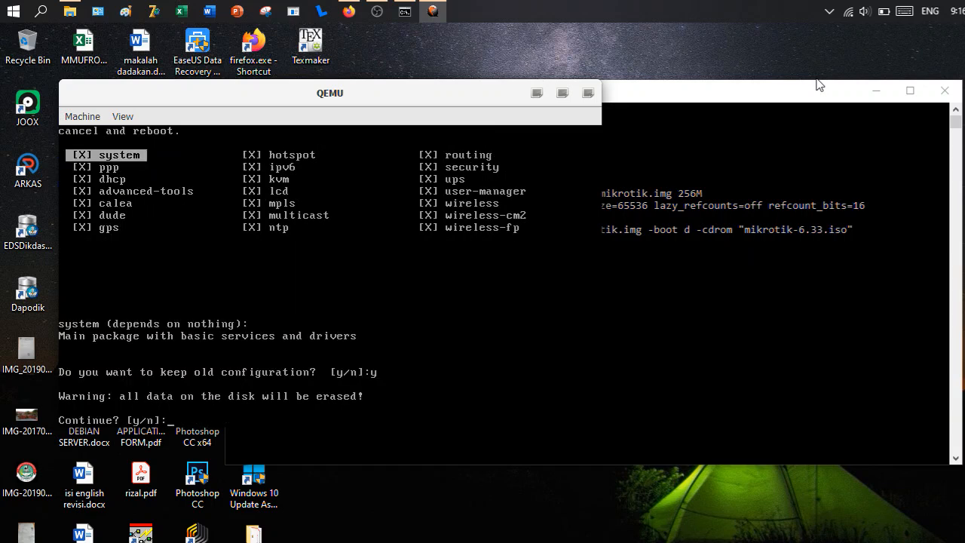
text(y)
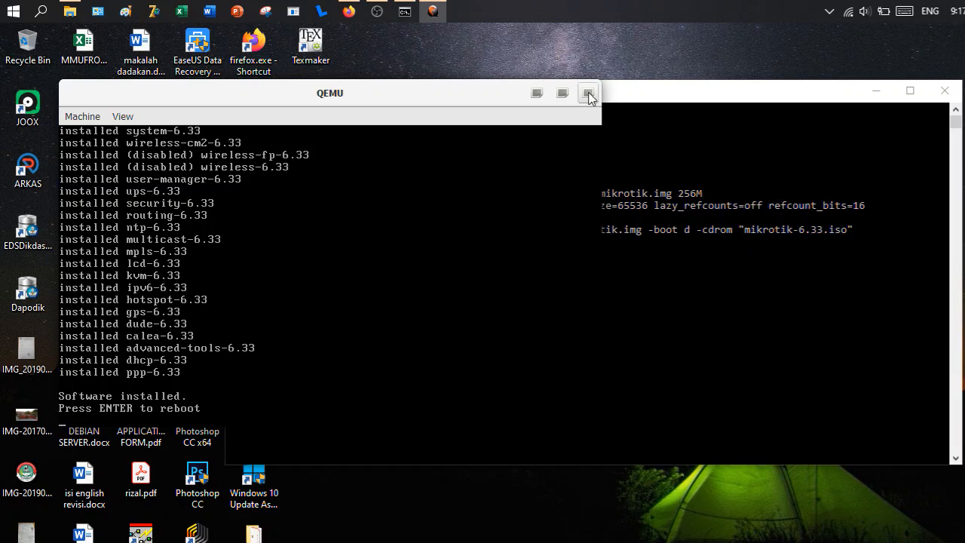
click(587, 93)
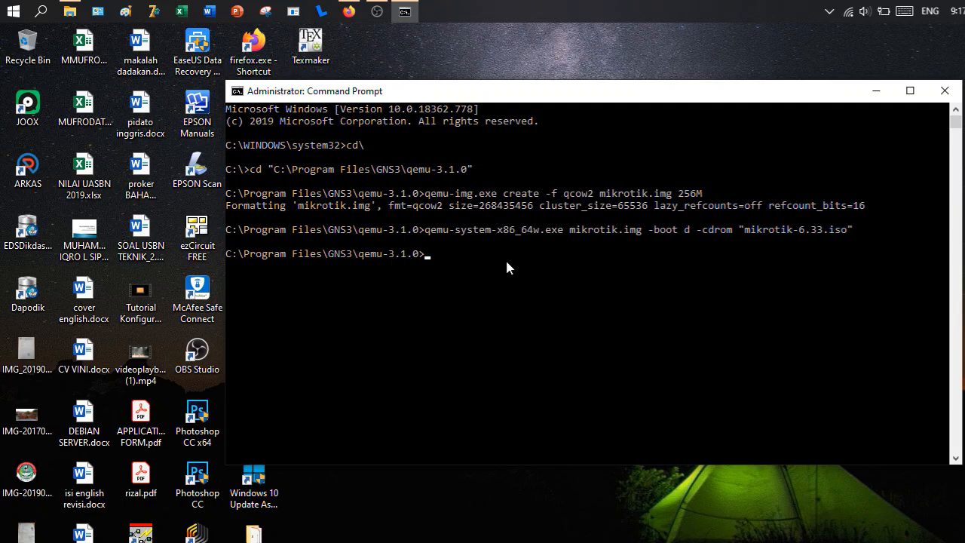
- Recall the last QEMU launch command, strip the -boot and -cdrom options, and run qemu-system-x86_64w.exe mikrotik.img
key(Up)
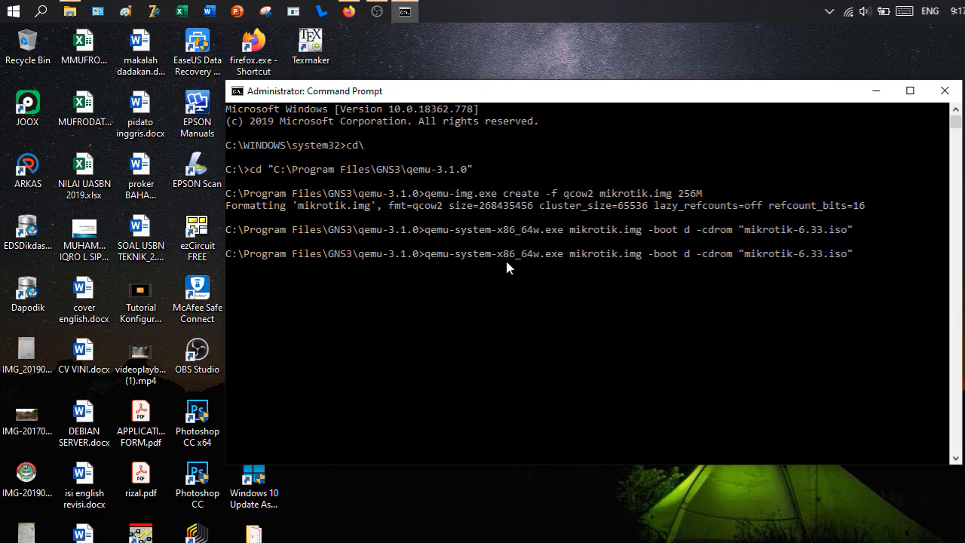
key(BackSpace)
key(BackSpace)
key(BackSpace)
key(BackSpace)
key(BackSpace)
key(BackSpace)
key(BackSpace)
key(BackSpace)
key(BackSpace)
key(BackSpace)
key(BackSpace)
key(BackSpace)
key(BackSpace)
key(BackSpace)
key(BackSpace)
key(BackSpace)
key(BackSpace)
key(BackSpace)
key(BackSpace)
key(BackSpace)
key(BackSpace)
key(BackSpace)
key(BackSpace)
key(BackSpace)
key(BackSpace)
key(BackSpace)
key(BackSpace)
key(BackSpace)
key(BackSpace)
key(BackSpace)
key(BackSpace)
key(BackSpace)
key(BackSpace)
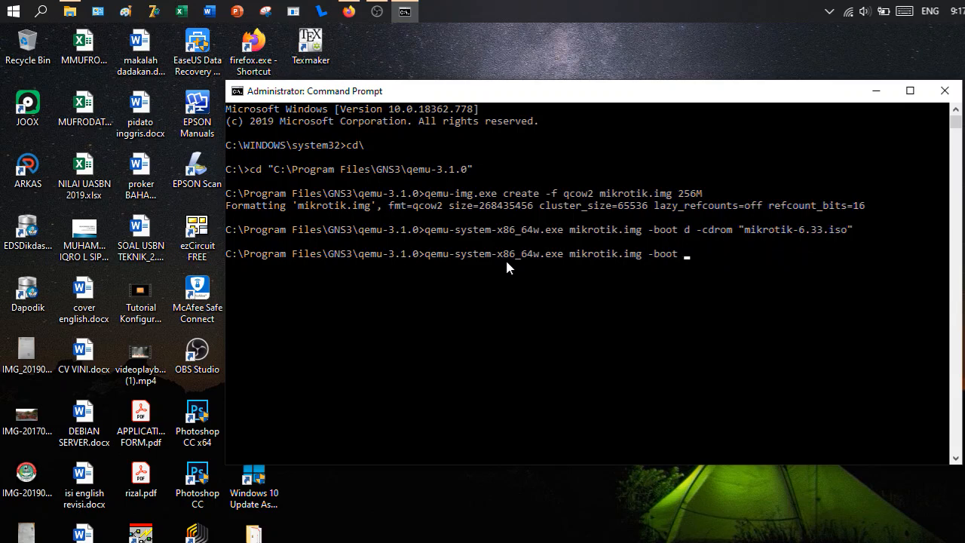
key(BackSpace)
key(Return)
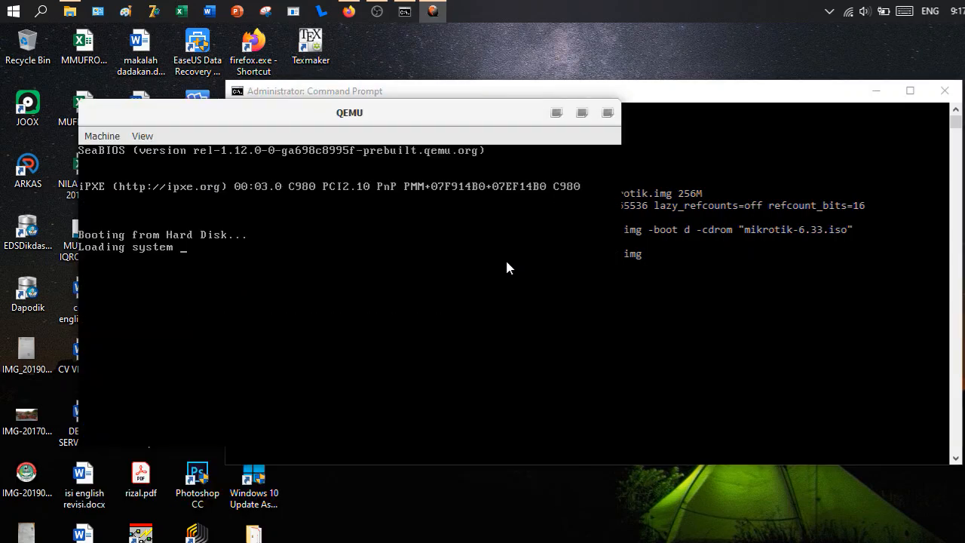
- Log in to the booted MikroTik router as admin with a blank password, decline viewing the software license, and continue to the command line
drag(390, 118, 330, 99)
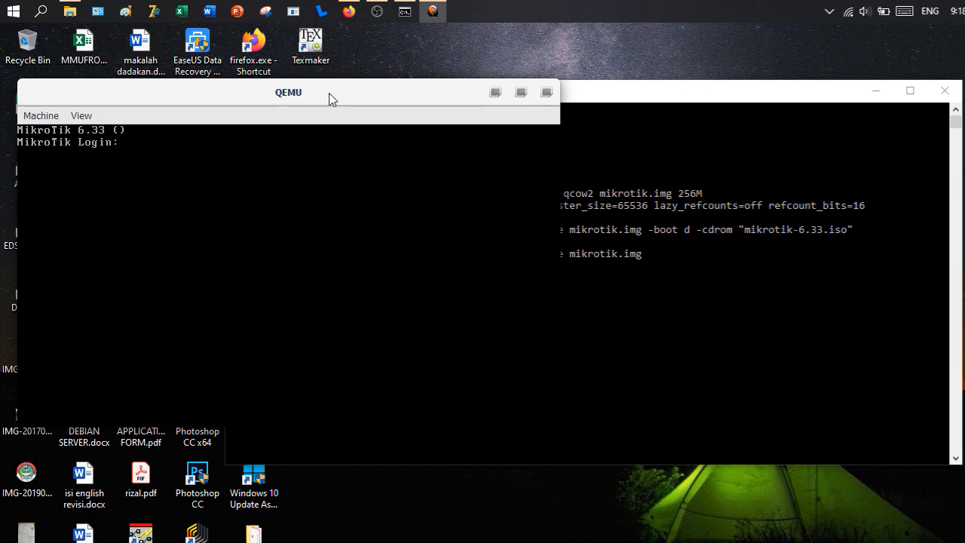
text(admin)
key(Return)
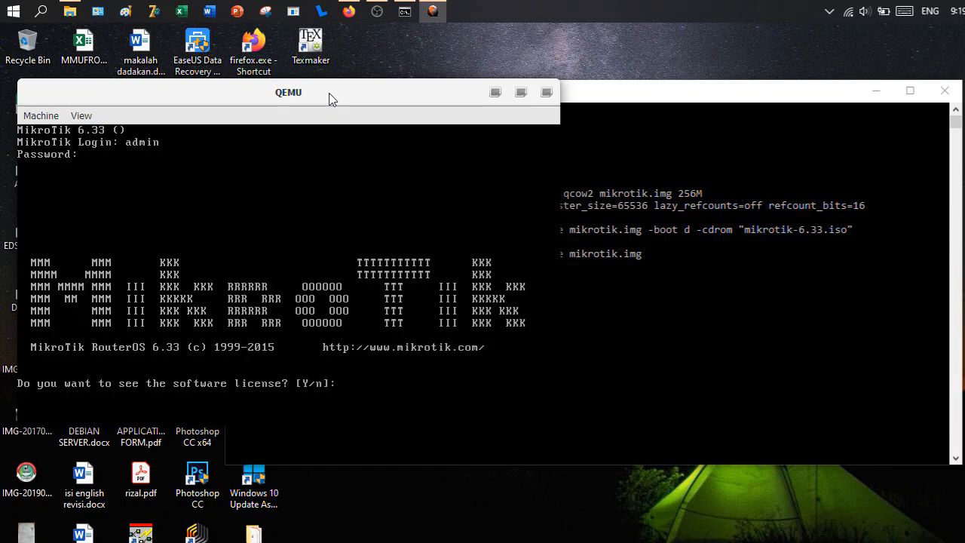
key(Return)
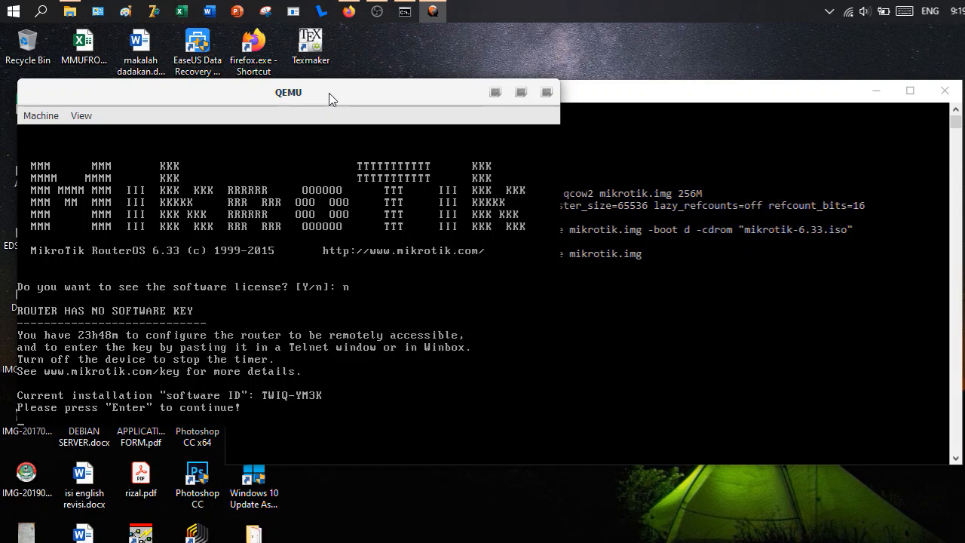
key(Return)
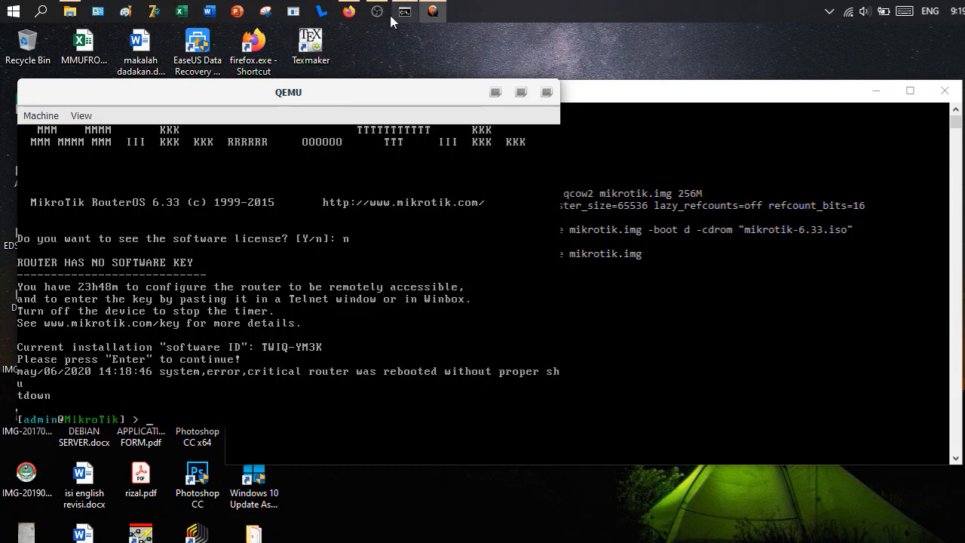
- Minimize the QEMU and Command Prompt windows and launch GNS3 from the desktop
click(497, 94)
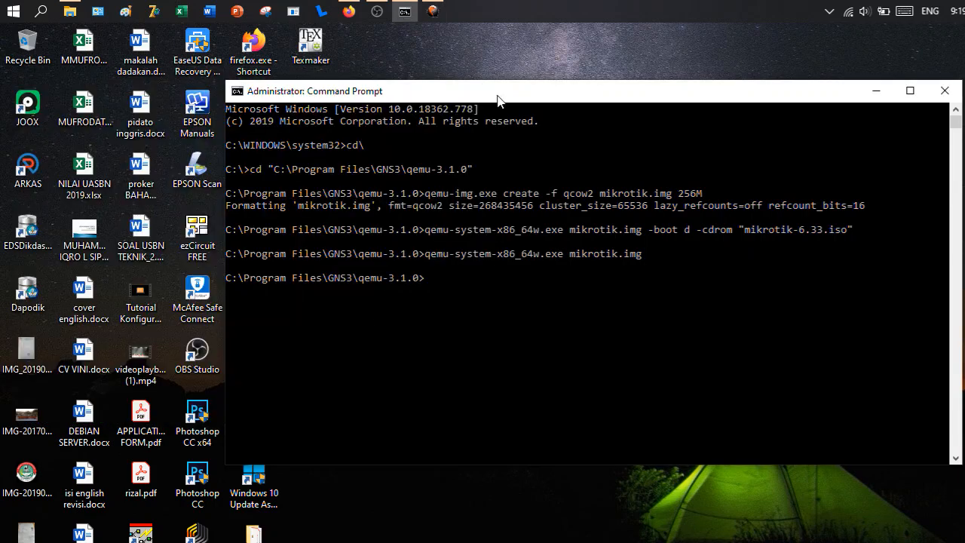
click(874, 91)
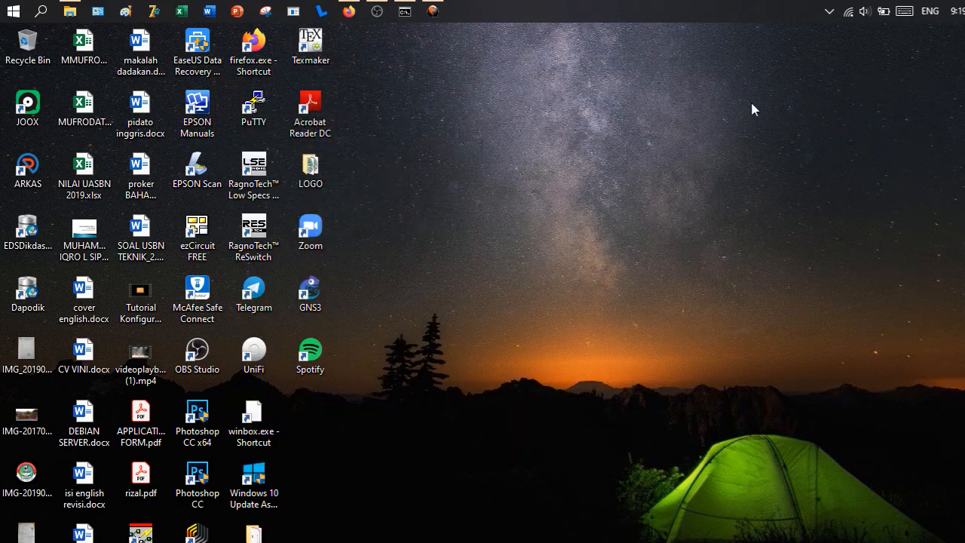
double_click(324, 298)
double_click(311, 296)
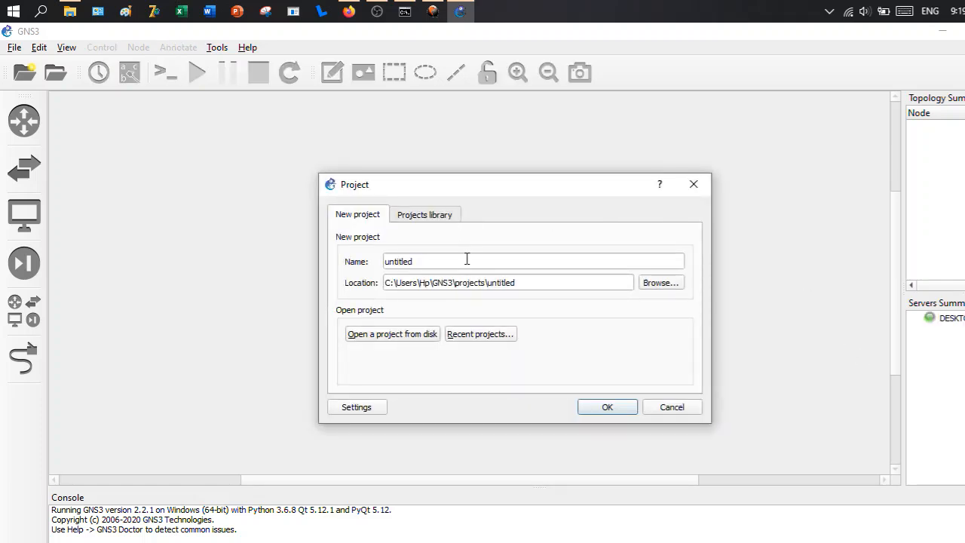
- Create a new GNS3 project named "mikrotik smk alfattah" in the default projects location
drag(477, 263, 377, 243)
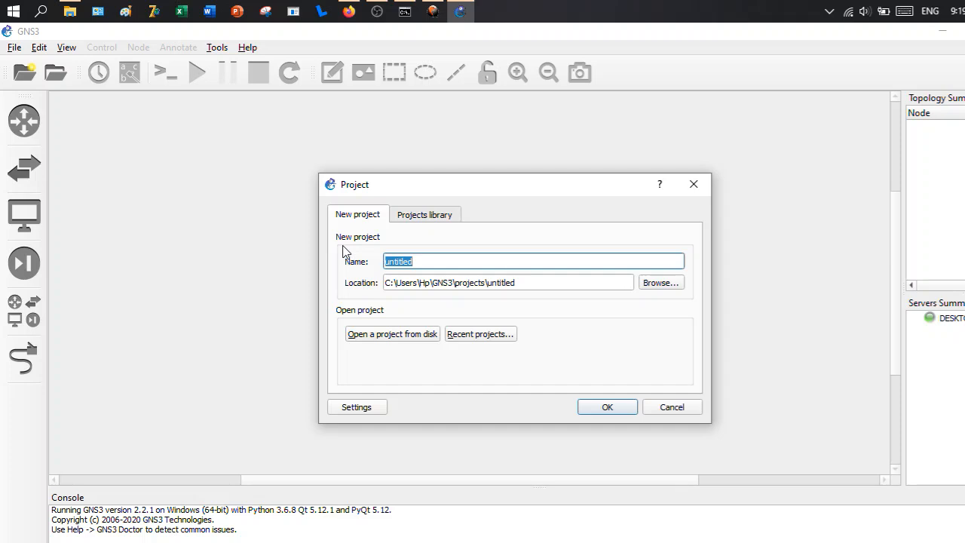
text(mikrotik smk )
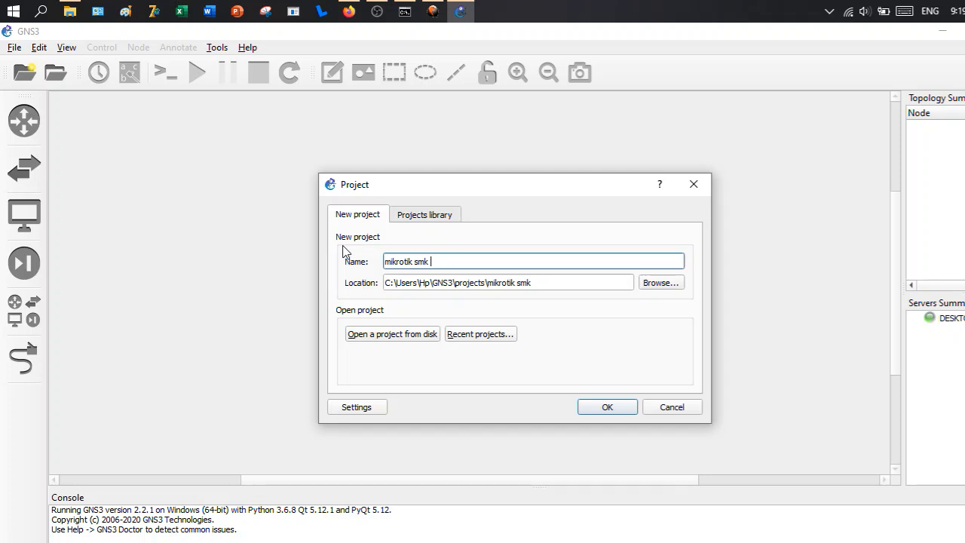
text(alfattah)
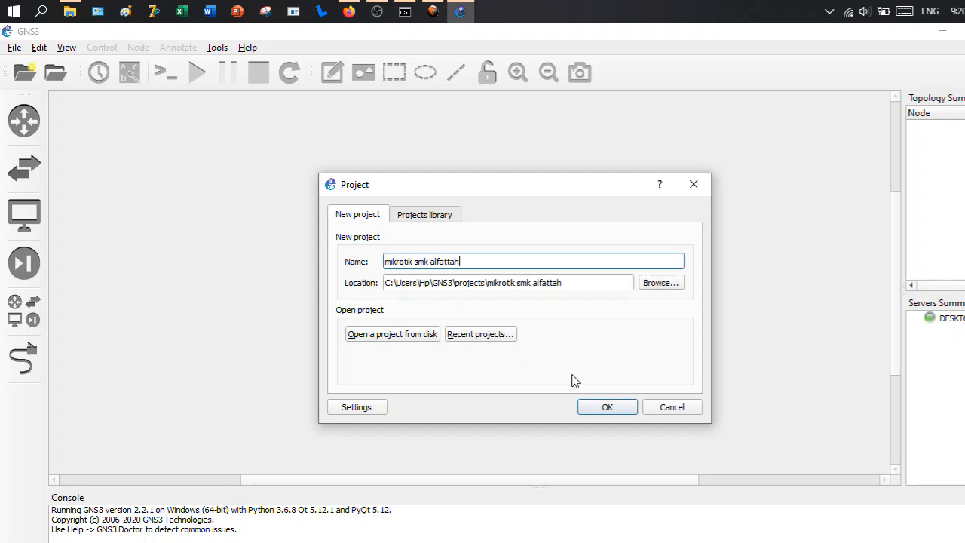
click(606, 407)
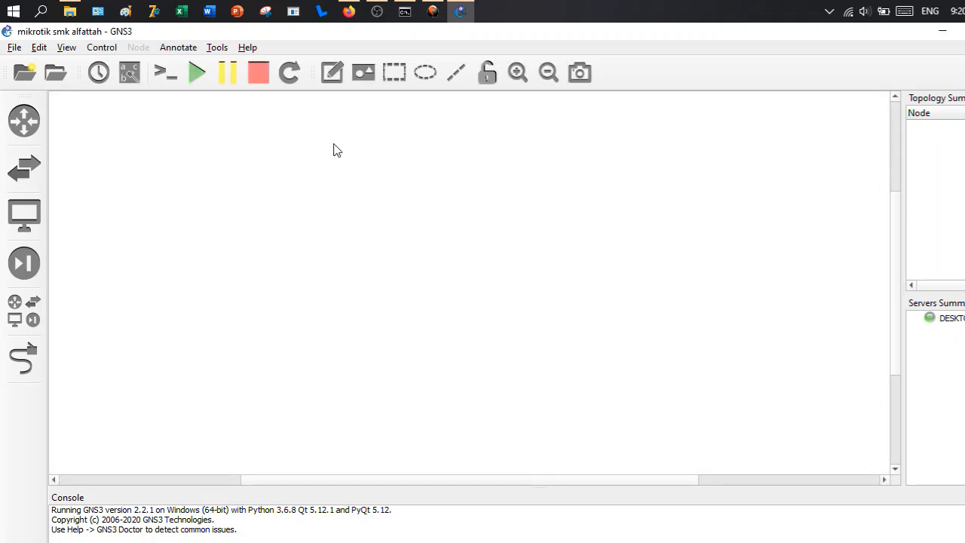
- Start a new Qemu VM template from the GNS3 preferences, acknowledging the GNS3 VM recommendation
click(40, 47)
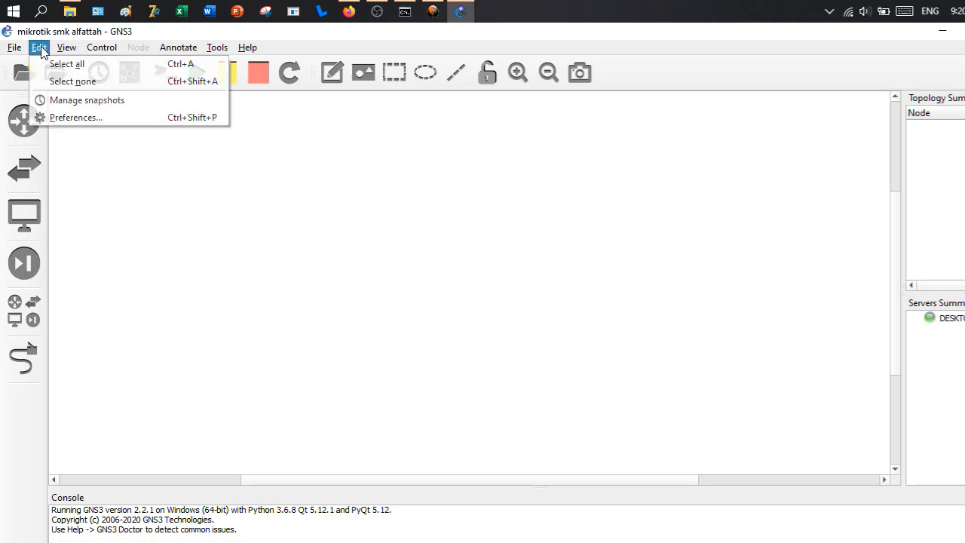
click(107, 113)
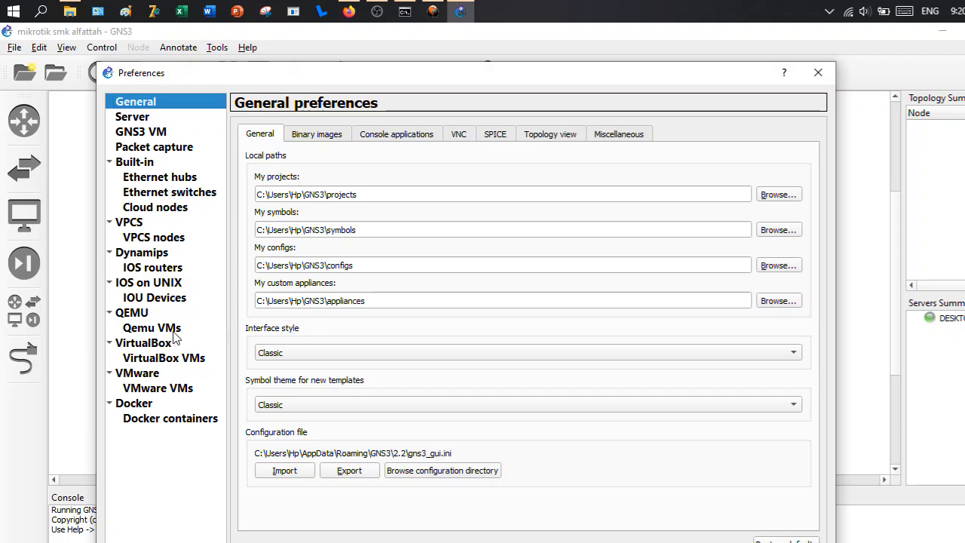
click(137, 314)
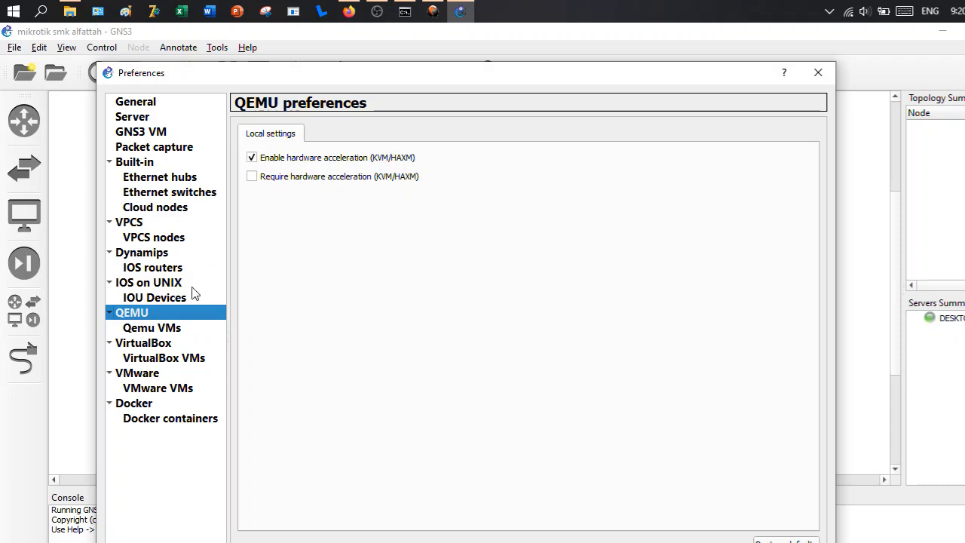
click(170, 334)
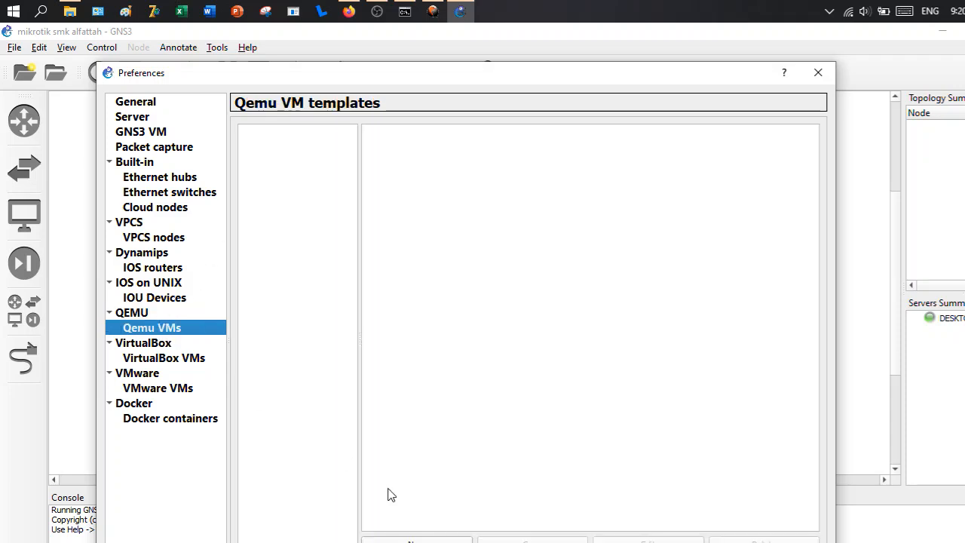
click(416, 540)
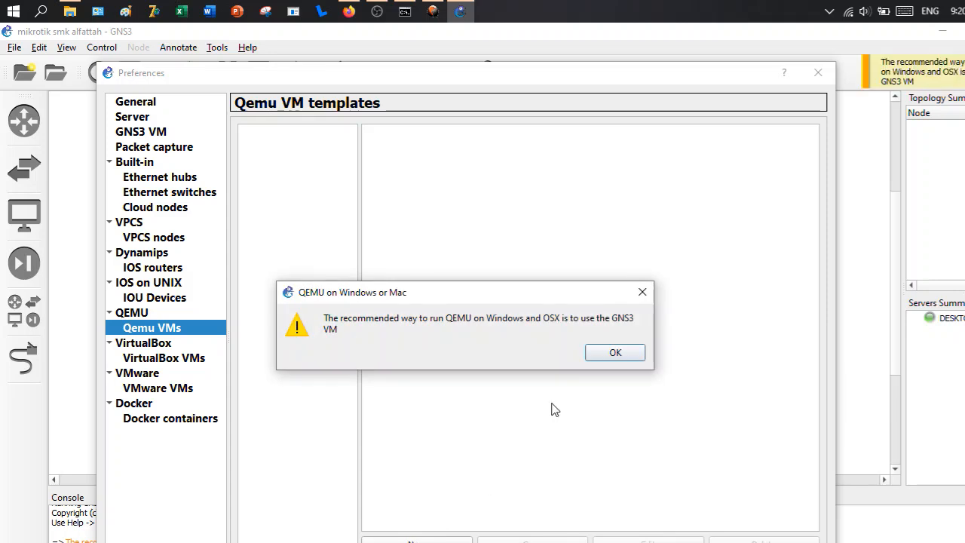
click(611, 353)
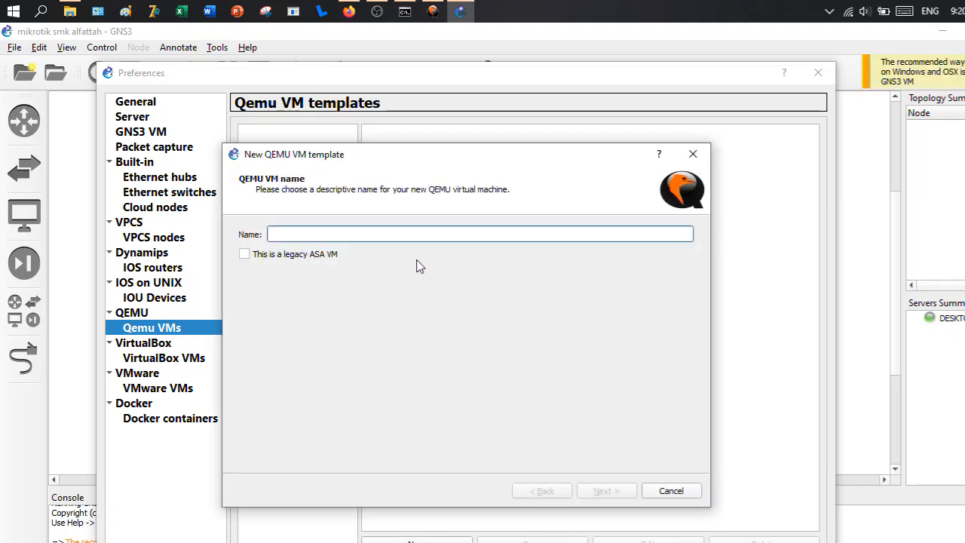
- Name the template mikrotik and accept the qemu-3.1.0 binary qemu-system-x86_64w.exe, 256 MB RAM and the telnet console type
text(mikrotik)
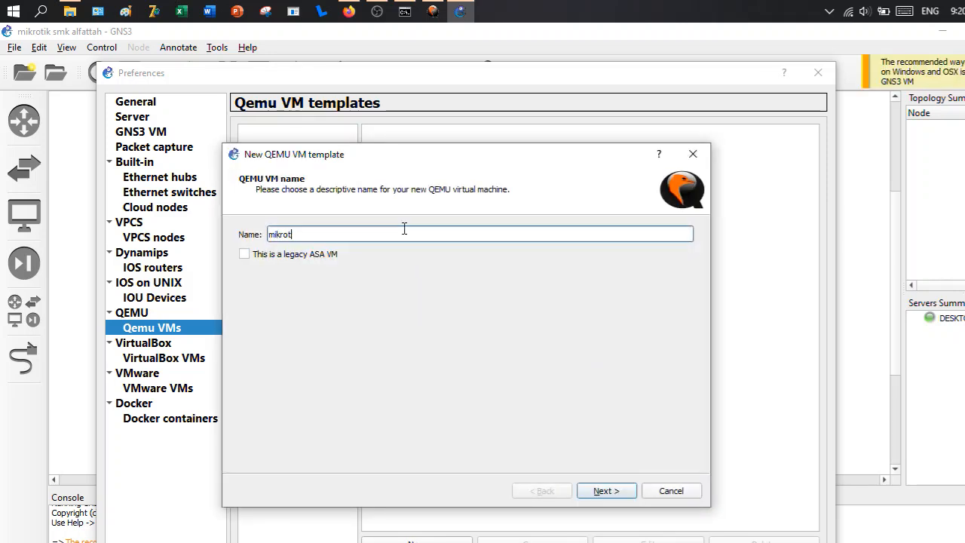
click(608, 491)
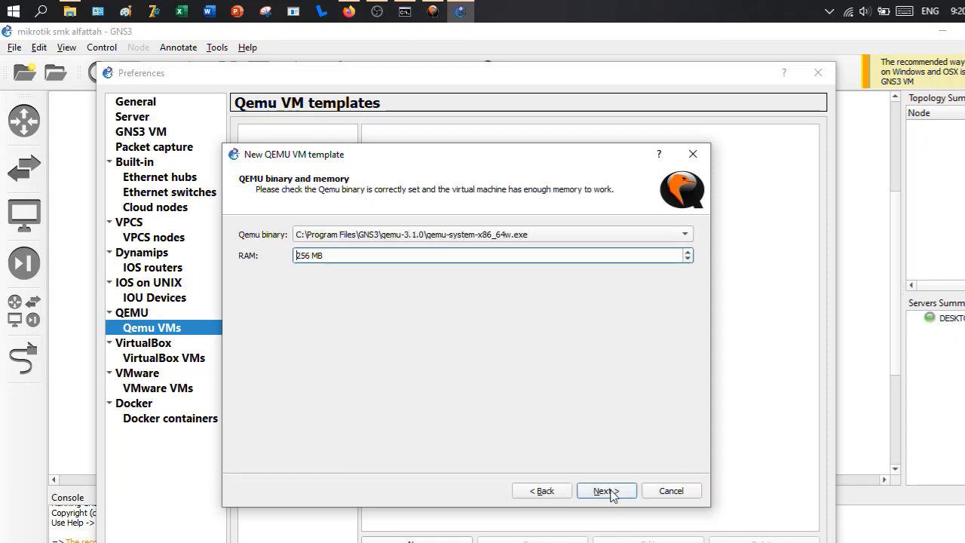
click(531, 235)
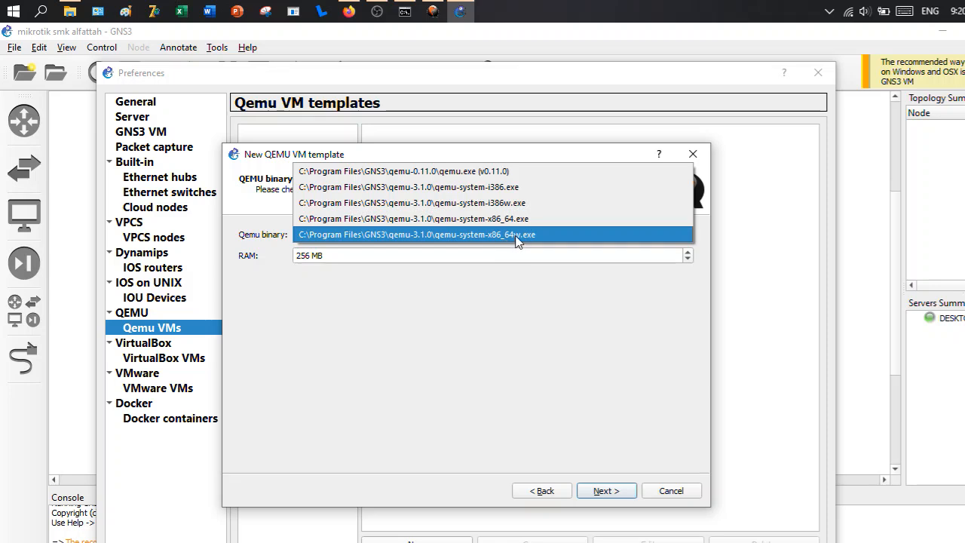
click(518, 235)
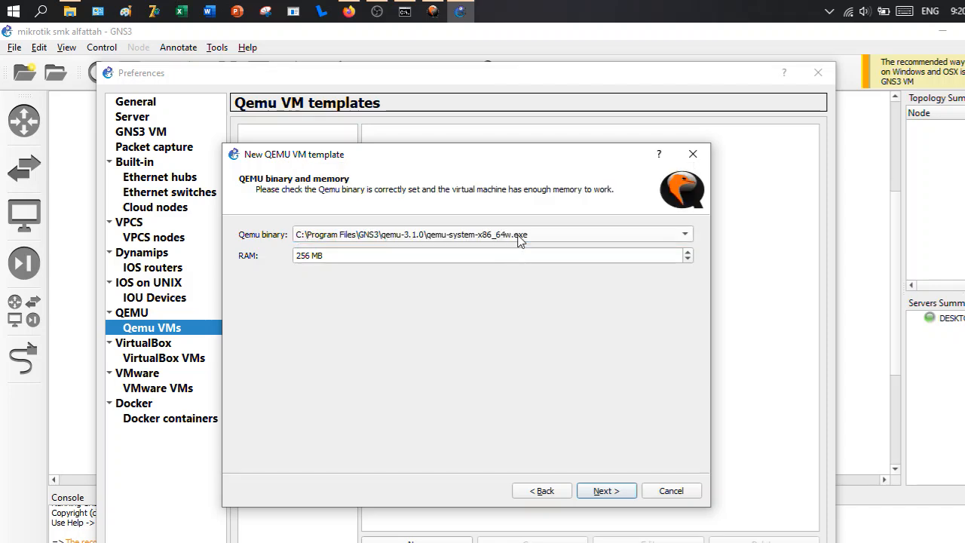
click(603, 491)
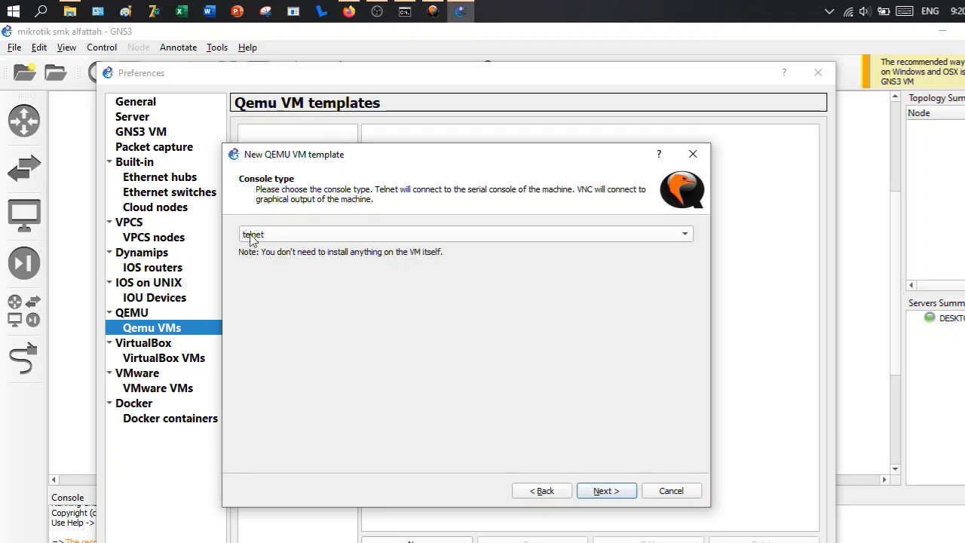
click(605, 490)
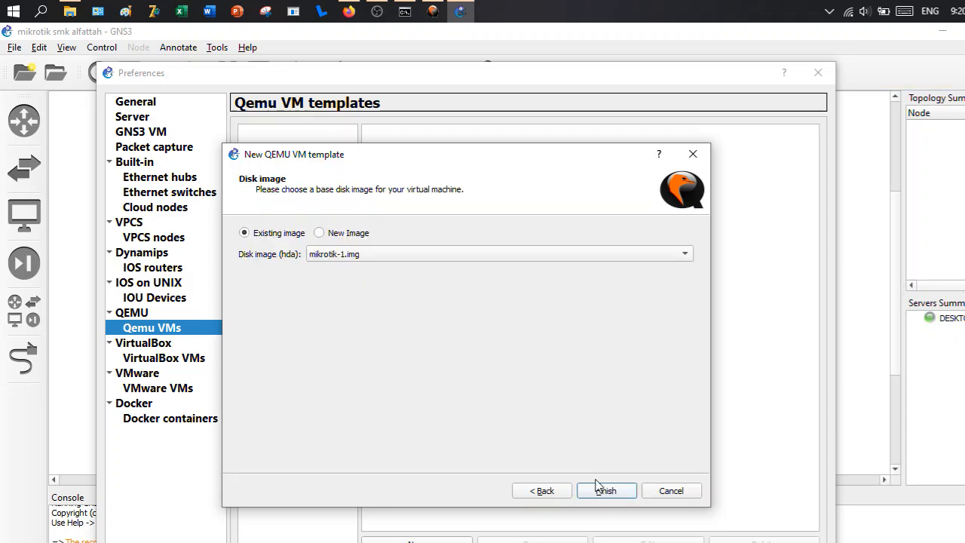
- Choose a new disk image for the template and browse to C:\Program Files\GNS3\qemu-3.1.0
click(319, 234)
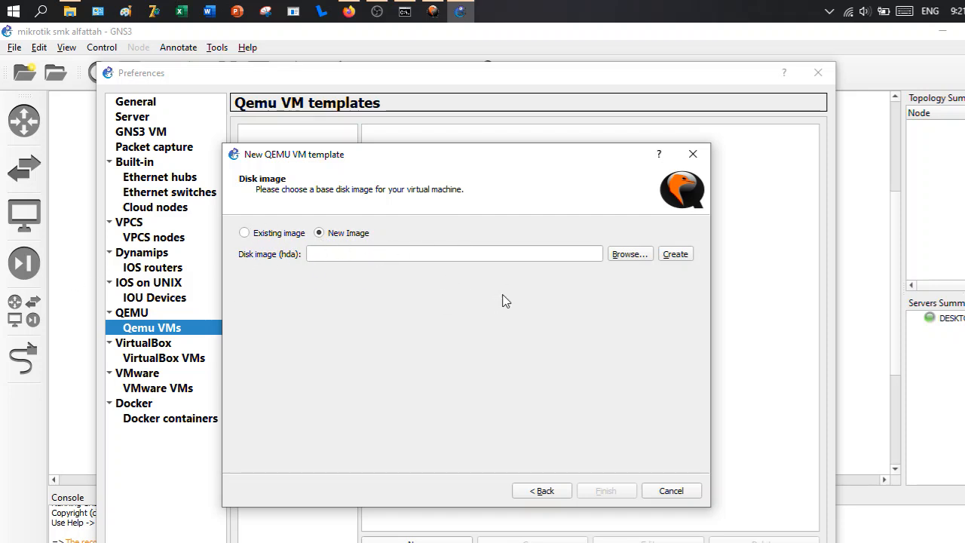
click(635, 259)
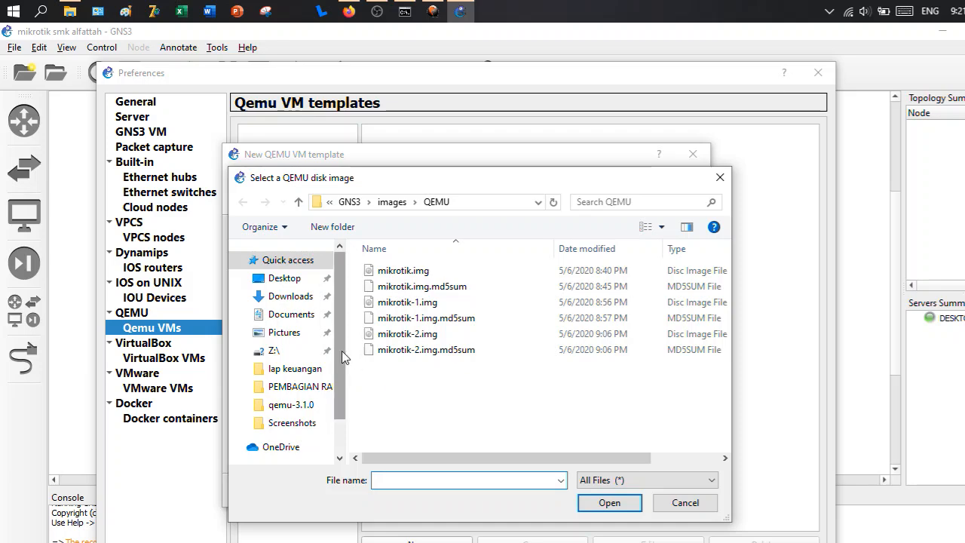
scroll(290, 407, down, 2)
click(291, 427)
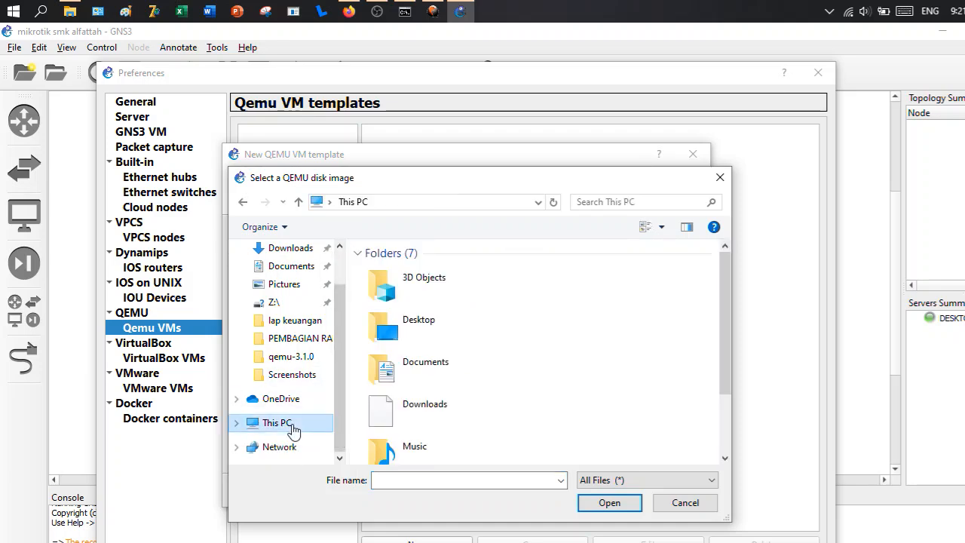
scroll(437, 403, down, 3)
double_click(438, 405)
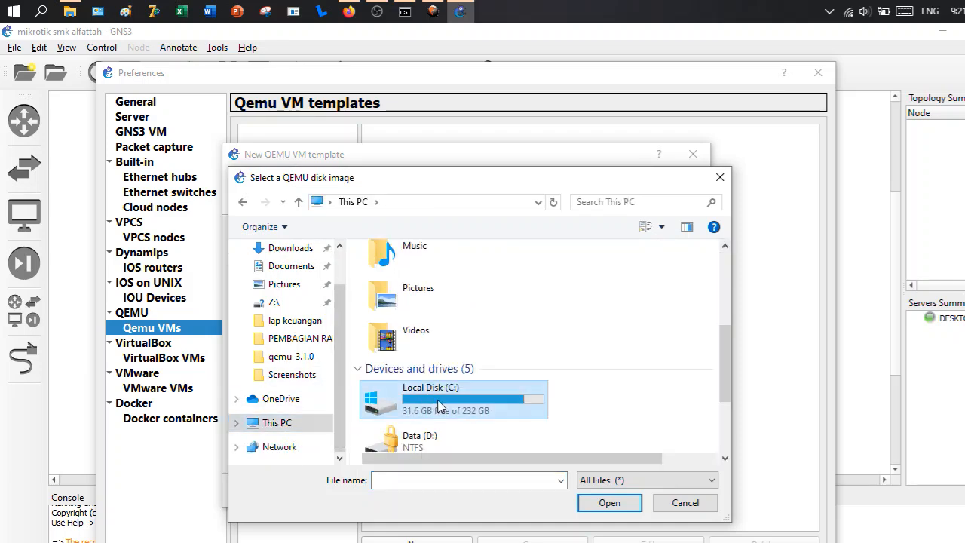
scroll(440, 405, down, 3)
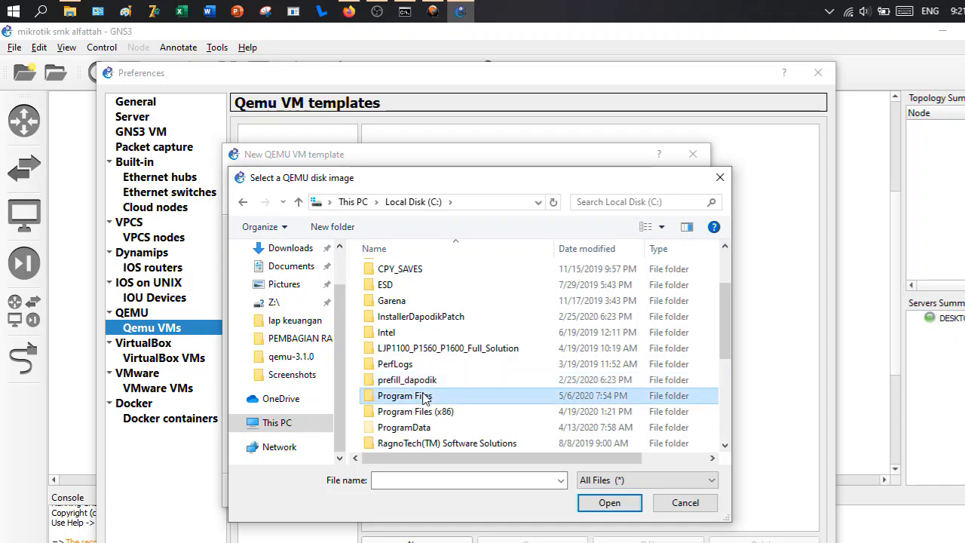
double_click(426, 396)
scroll(436, 384, down, 2)
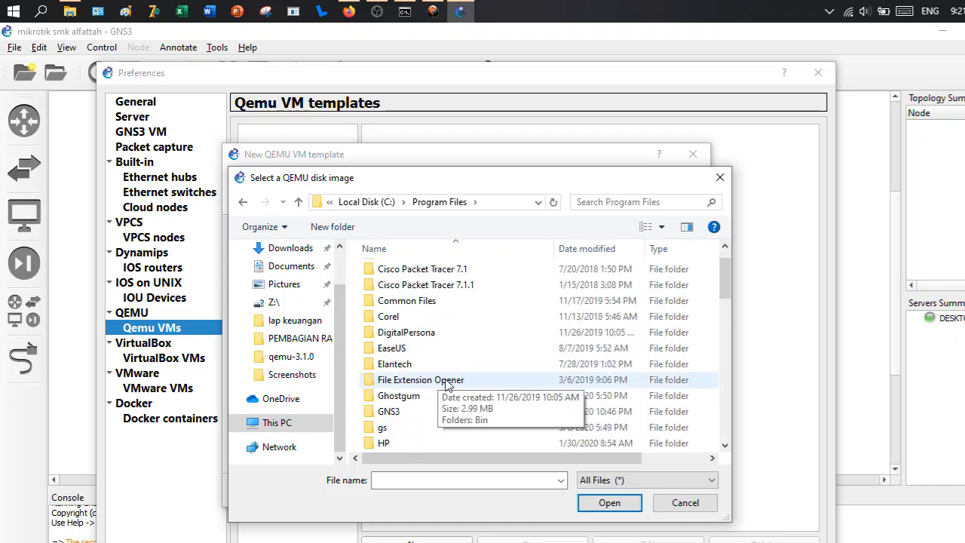
click(432, 411)
double_click(432, 411)
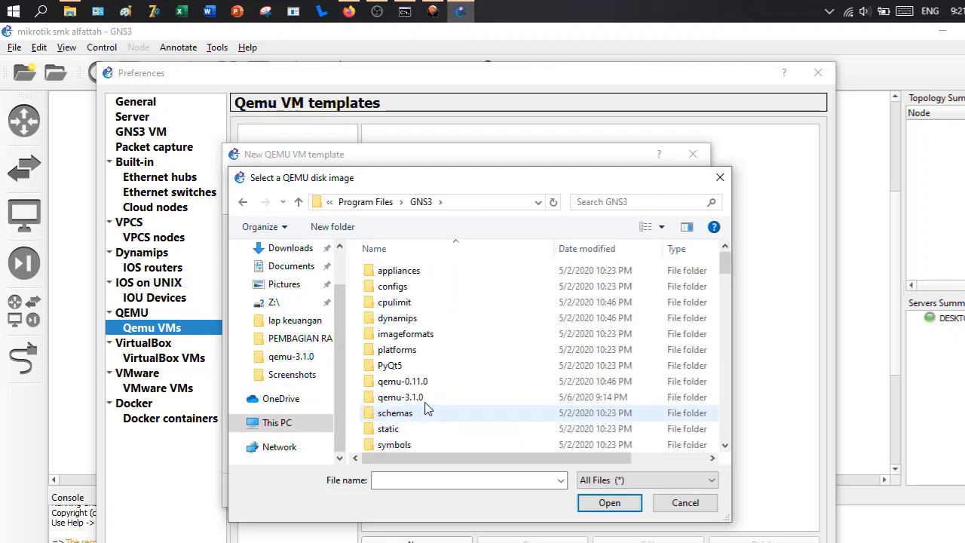
double_click(425, 398)
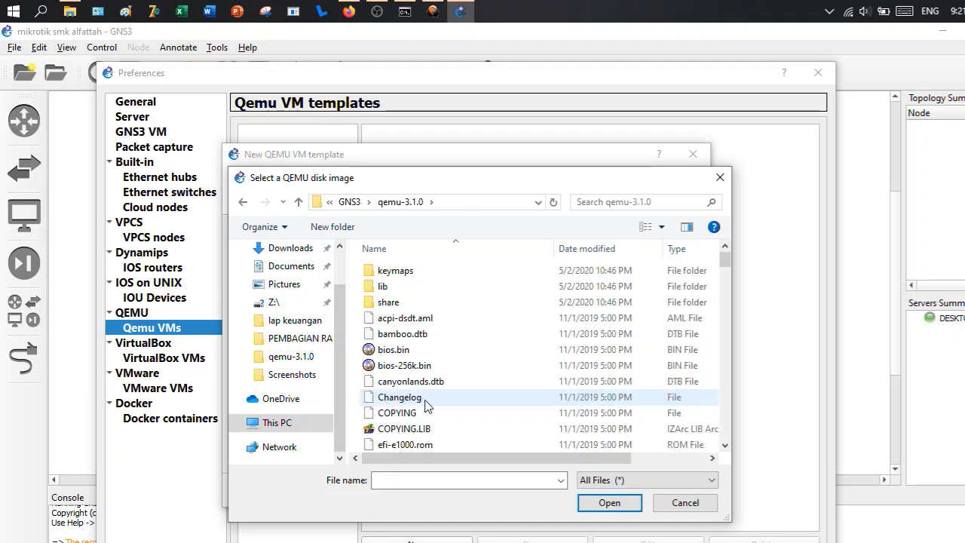
- Use mikrotik.img as the hda disk image, copy it to the default images directory and finish the template
scroll(475, 407, down, 2)
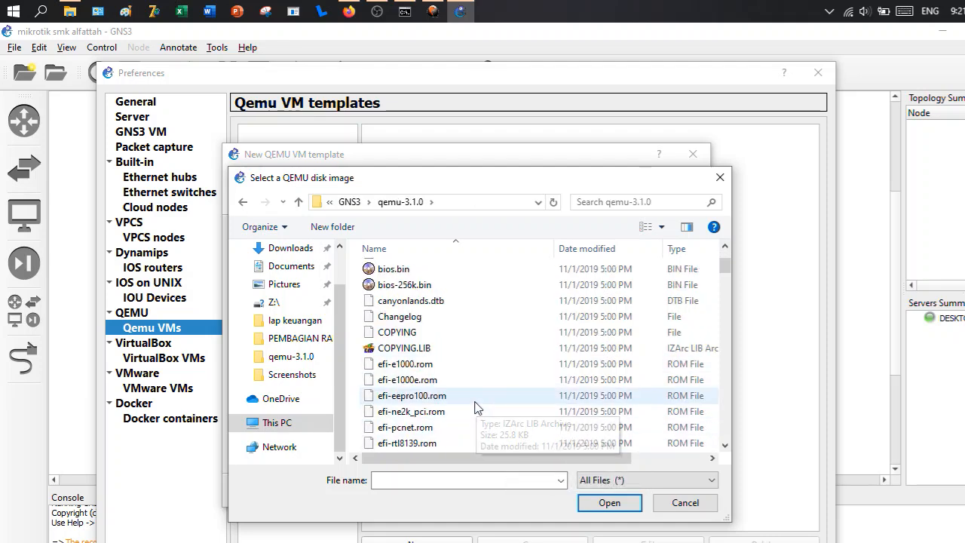
scroll(475, 407, down, 10)
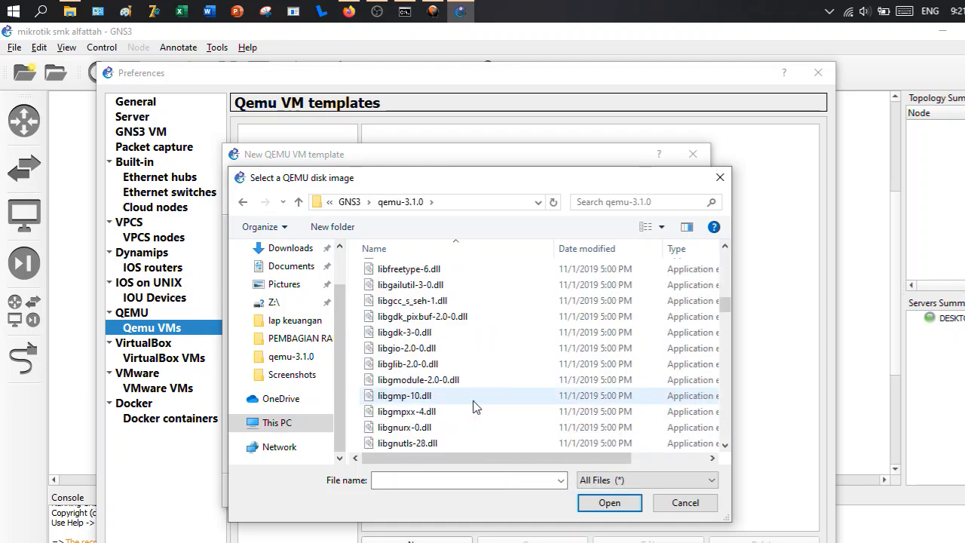
scroll(474, 407, down, 12)
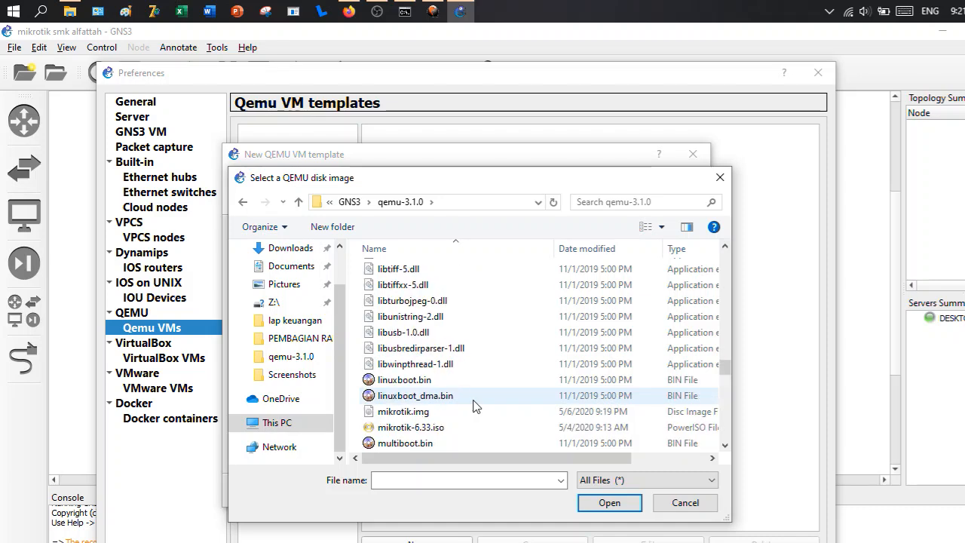
click(411, 411)
click(609, 505)
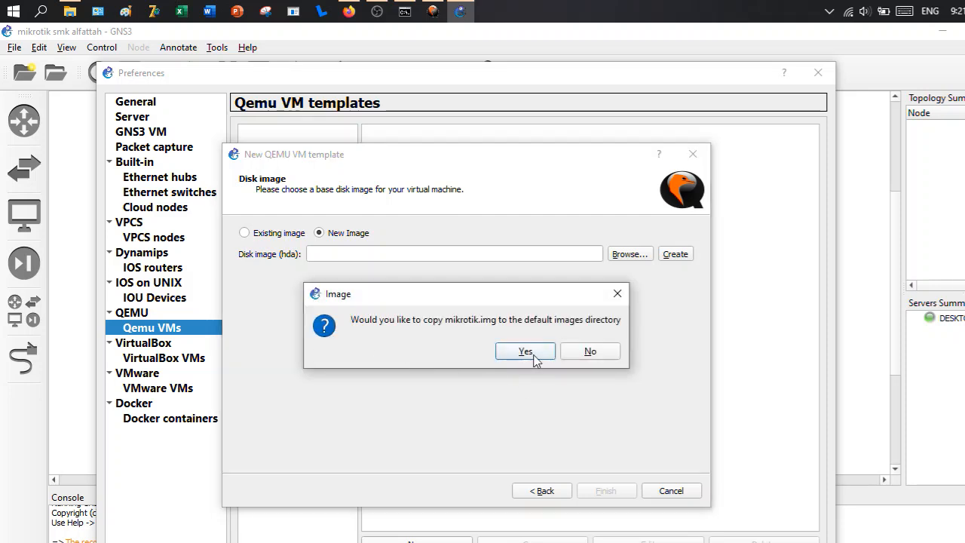
click(533, 355)
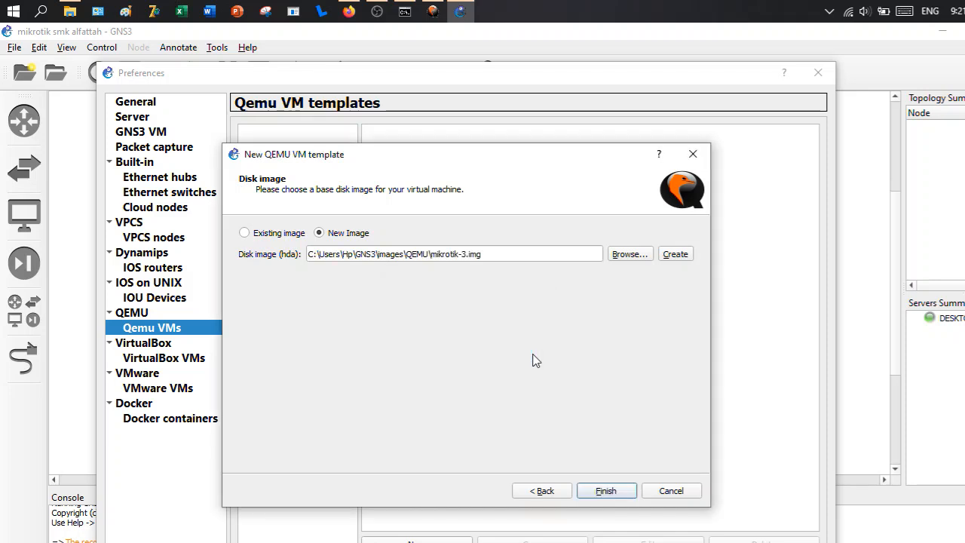
click(609, 493)
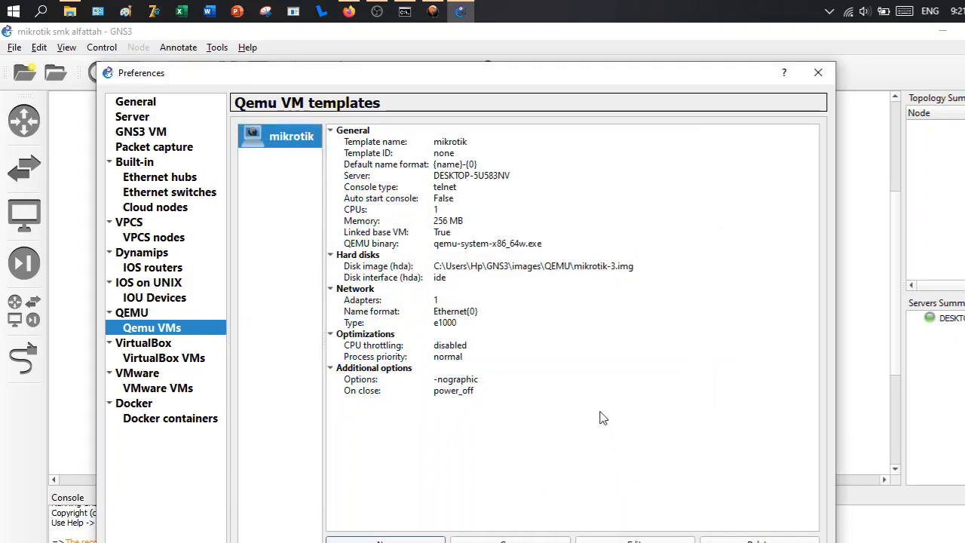
- Edit the mikrotik template and set its number of network adapters to 5
click(634, 539)
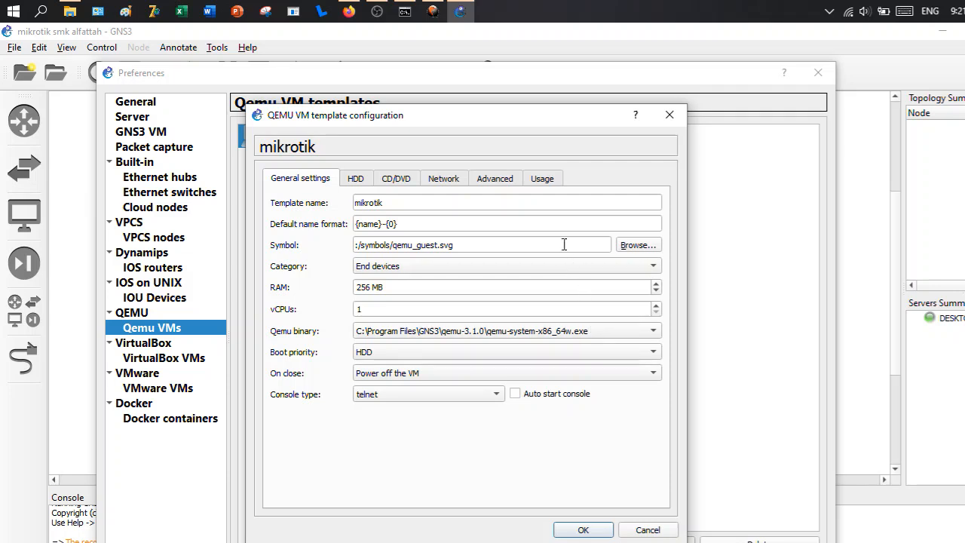
click(444, 185)
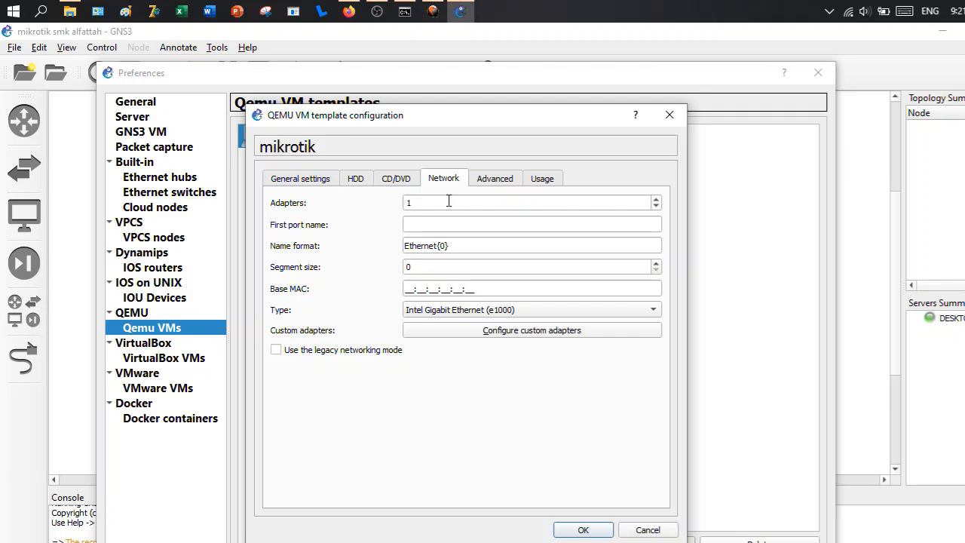
click(448, 202)
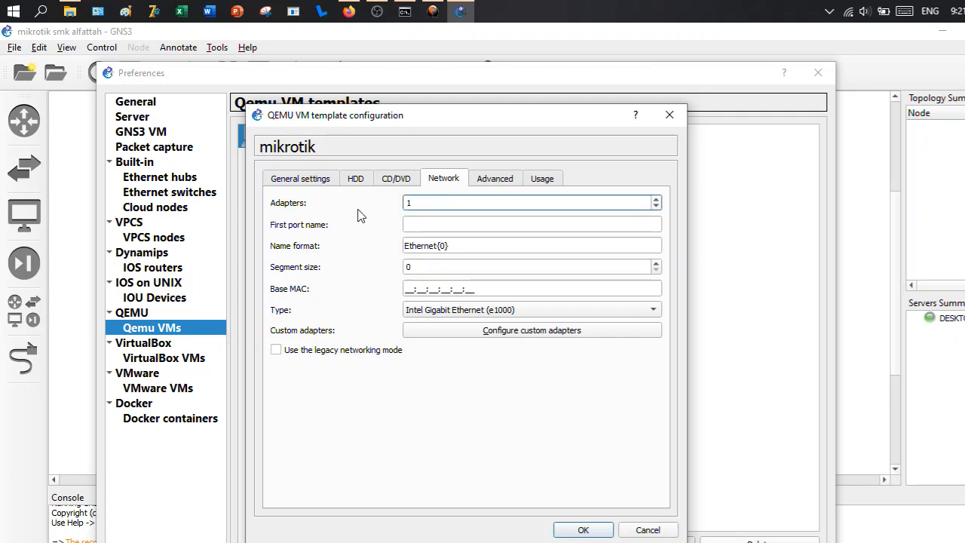
- Set the mikrotik template's symbol to the classic router_firewall and save the template and preferences
click(288, 178)
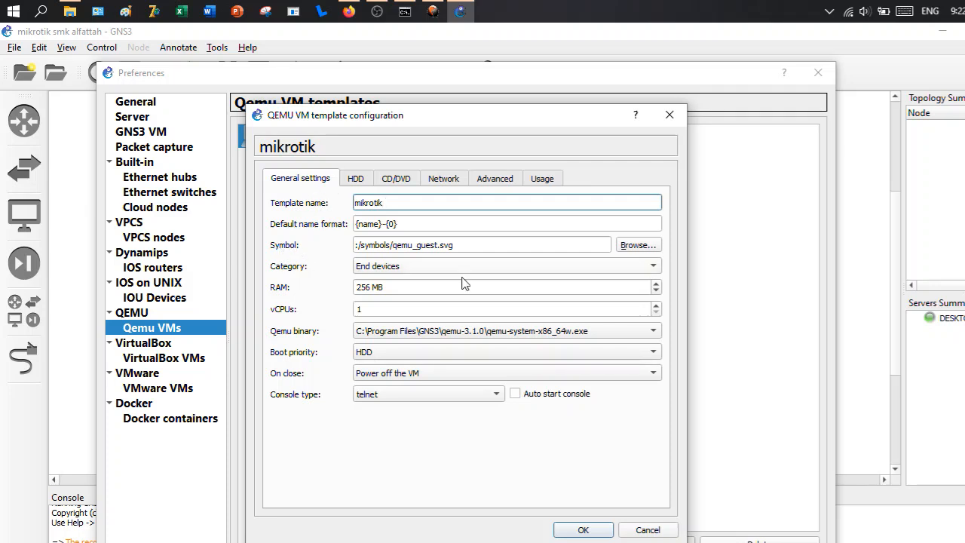
click(639, 246)
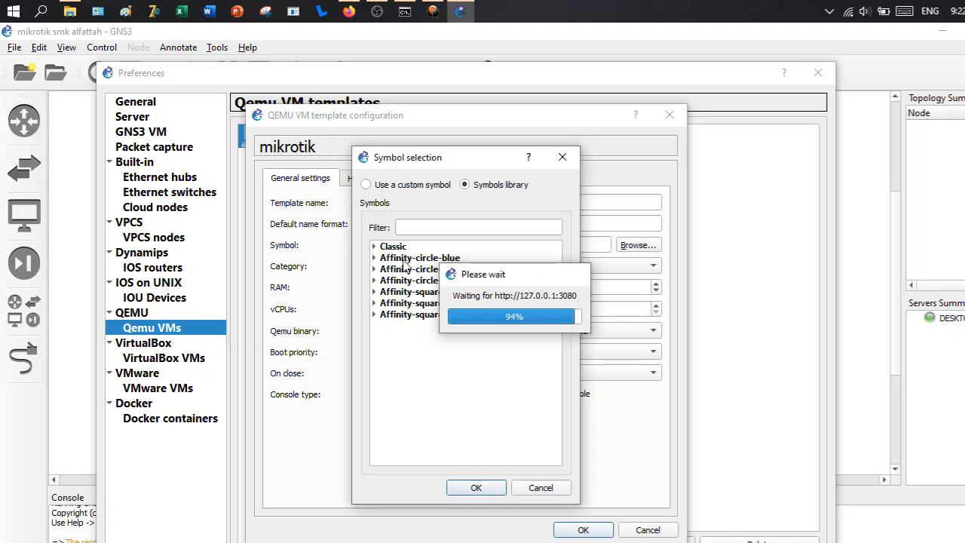
click(375, 247)
scroll(478, 318, down, 10)
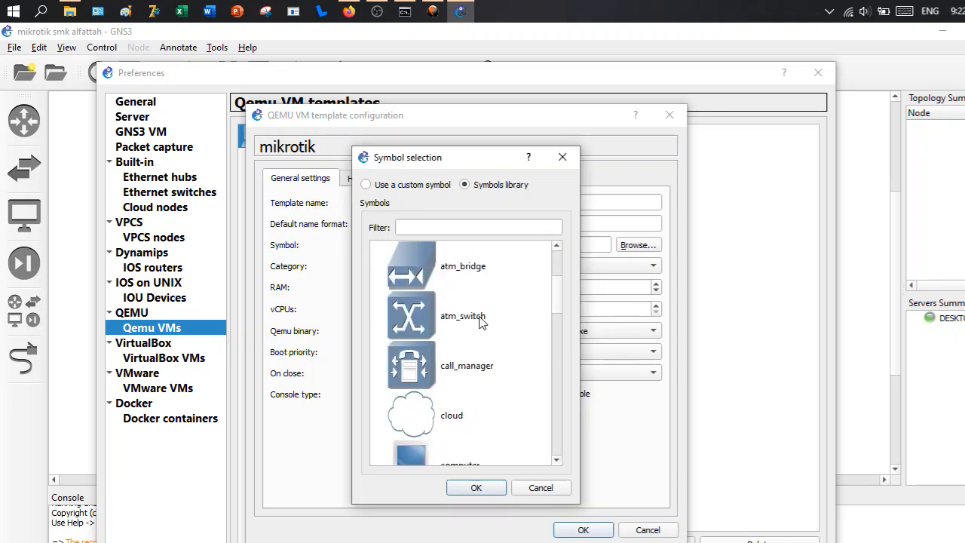
scroll(486, 320, down, 5)
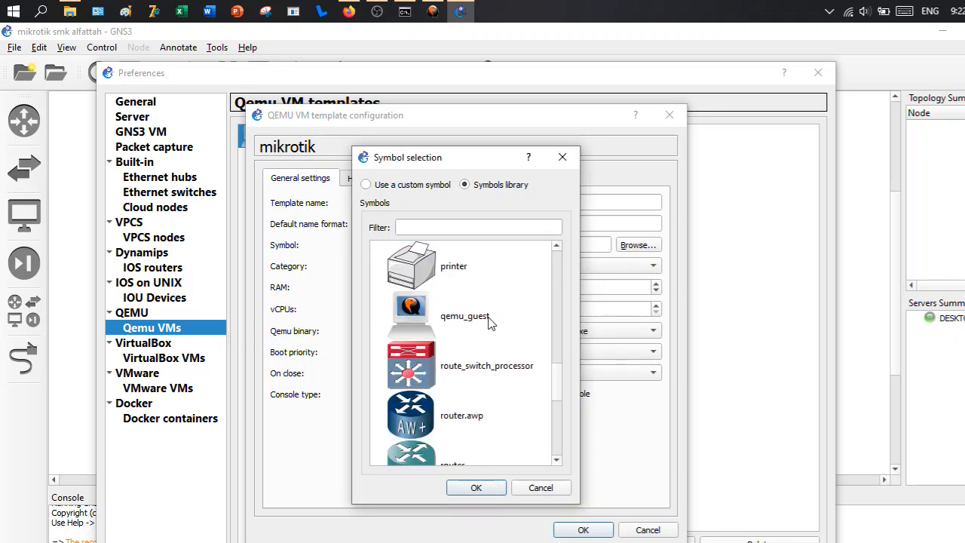
scroll(498, 370, down, 2)
click(465, 363)
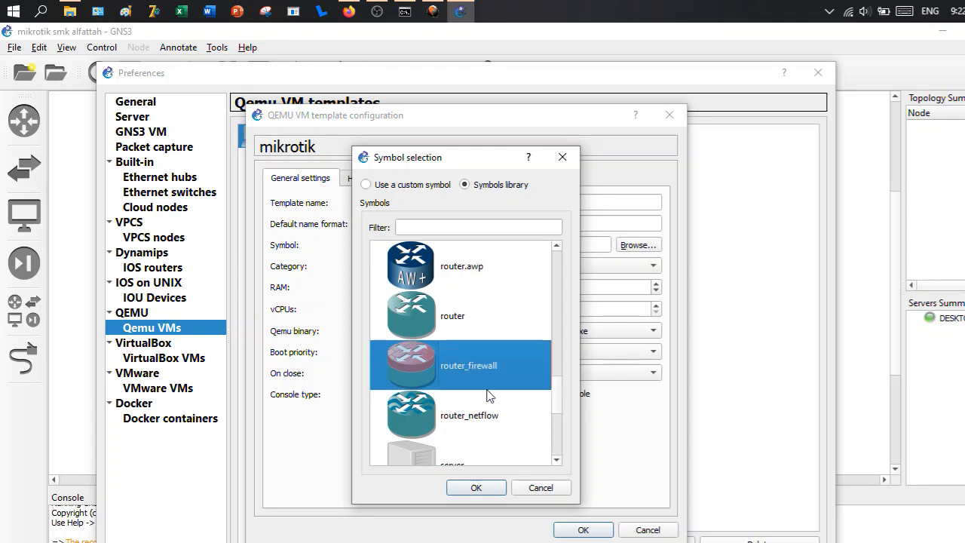
click(478, 489)
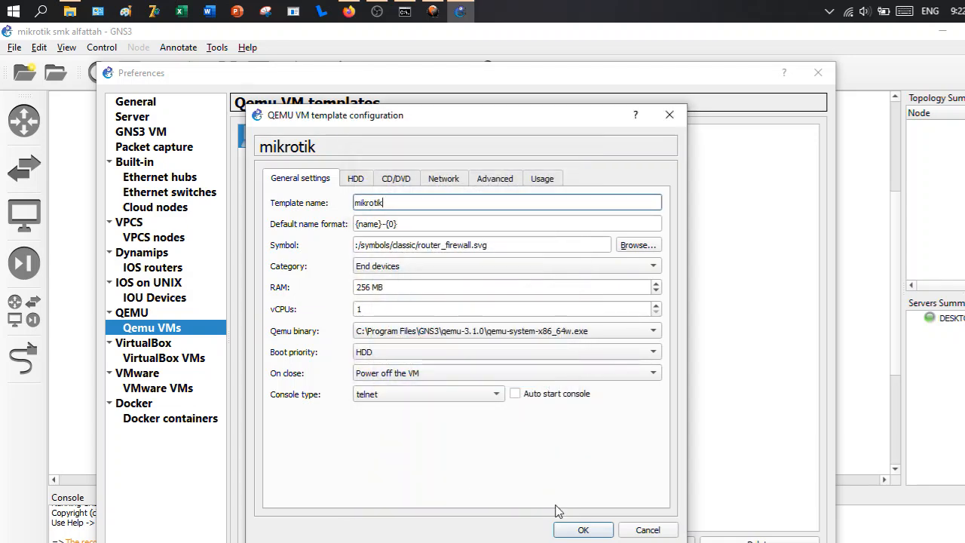
click(582, 529)
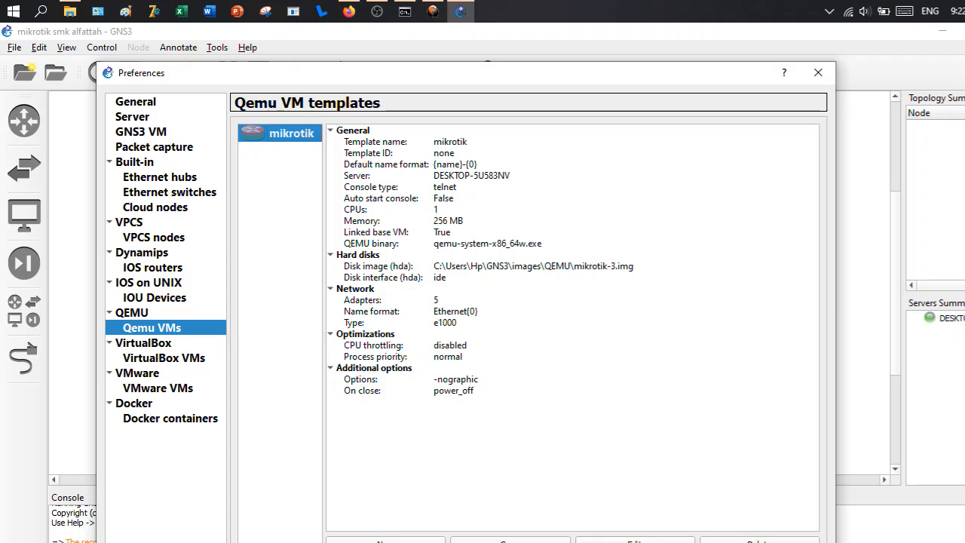
click(676, 542)
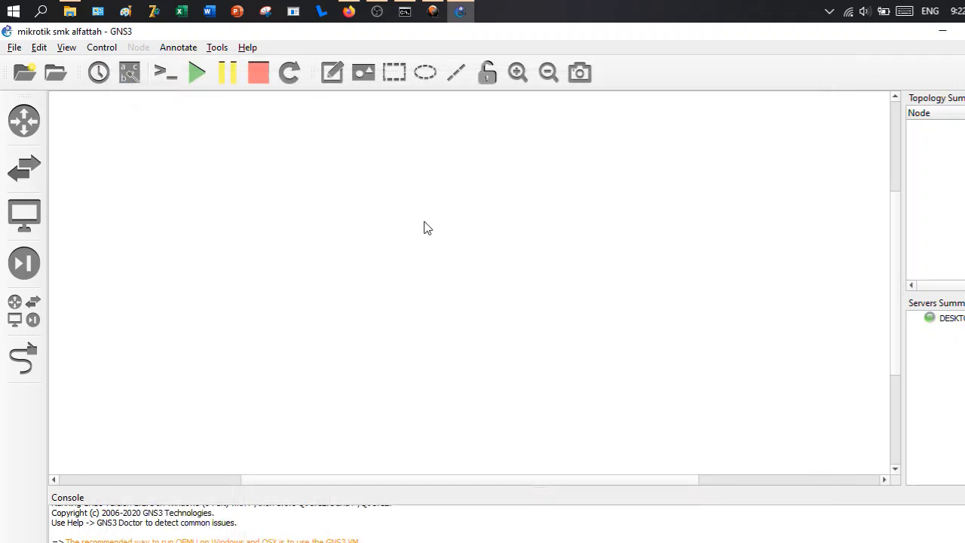
- Place a mikrotik device on the empty workspace and close the list of all devices
click(26, 315)
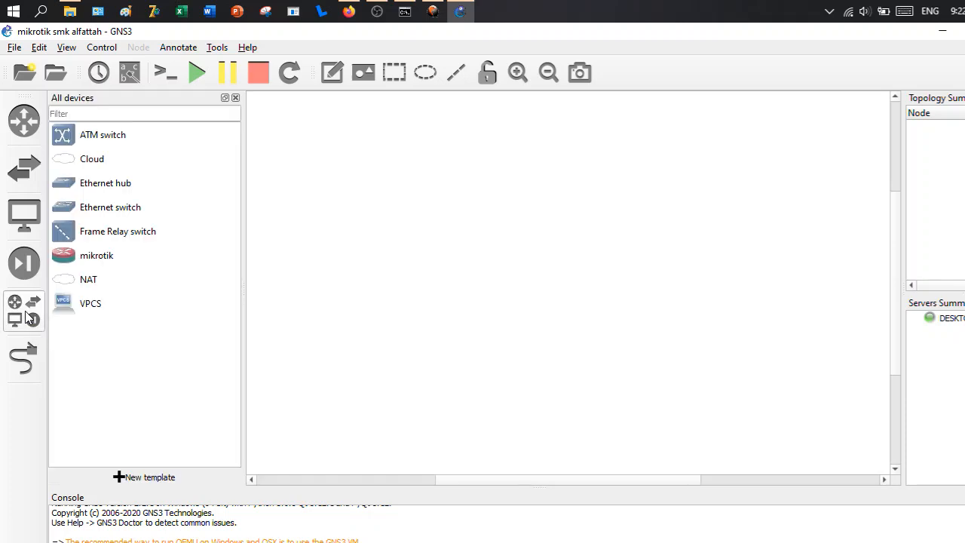
click(108, 259)
drag(106, 257, 344, 250)
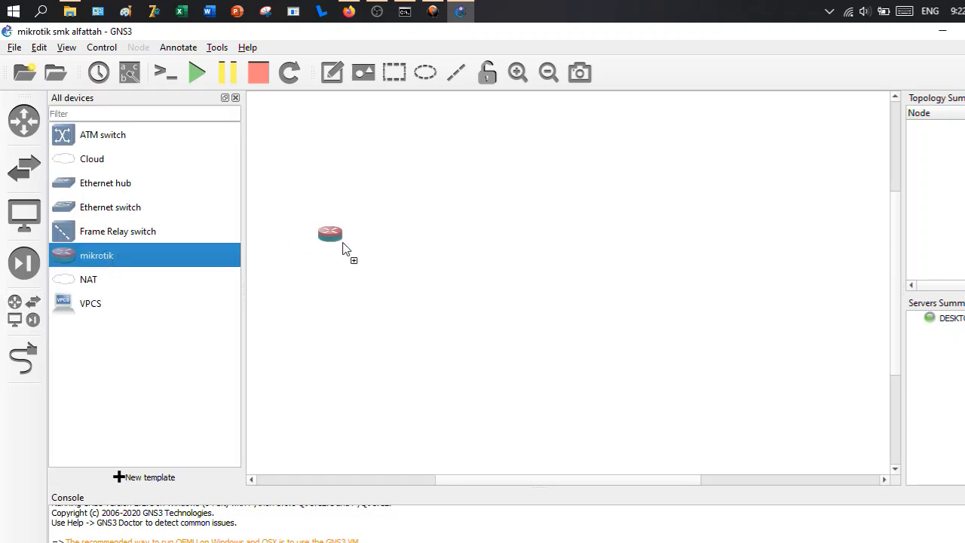
click(236, 97)
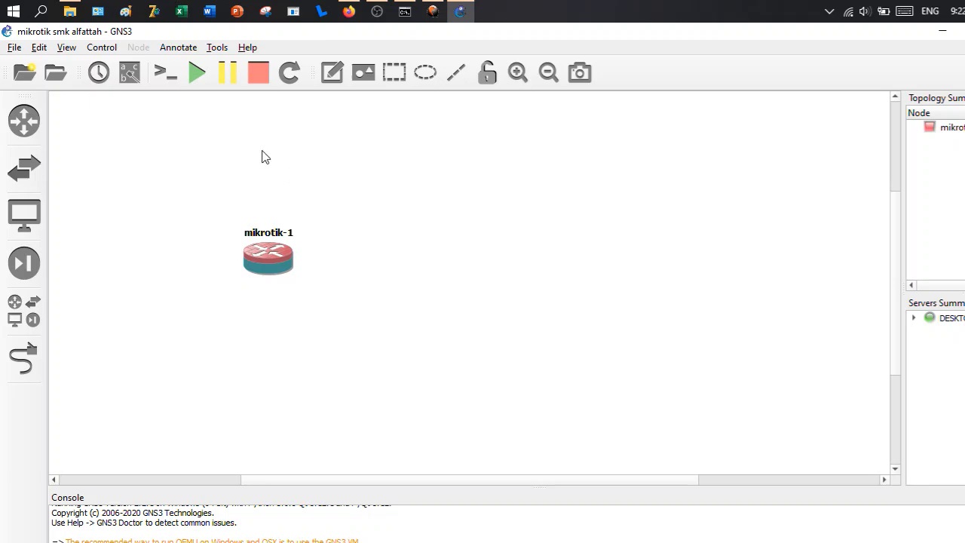
- Start the mikrotik node, open its console and move the console window clear of the node
click(196, 73)
right_click(273, 268)
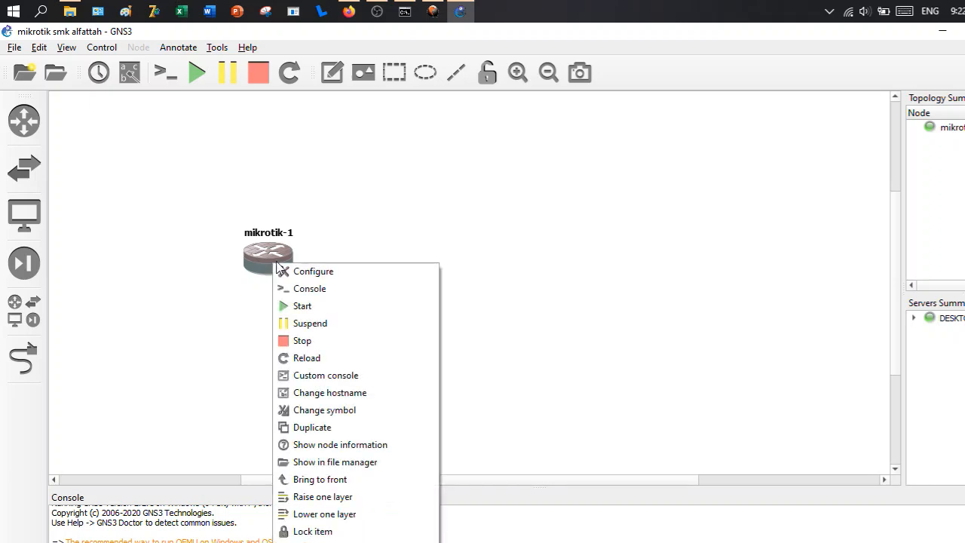
click(311, 287)
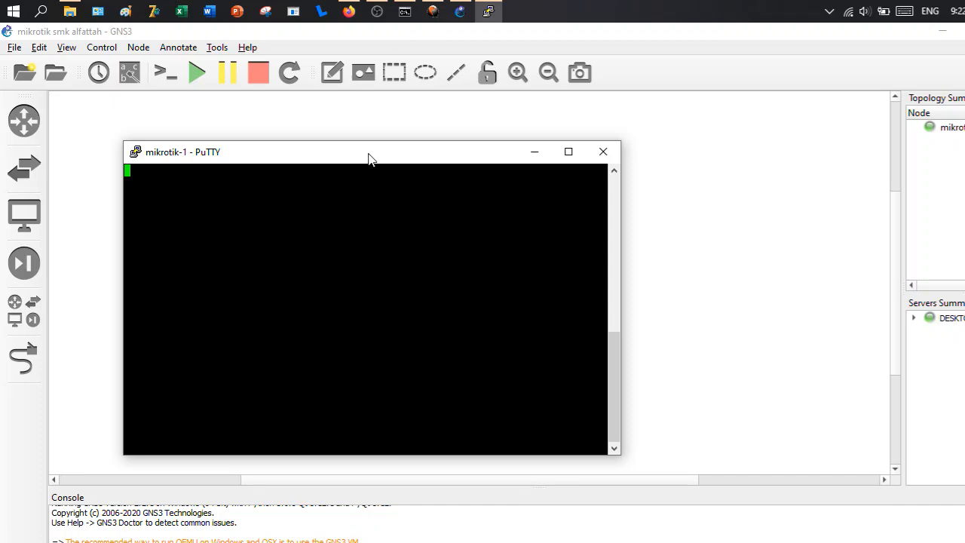
drag(368, 155, 444, 147)
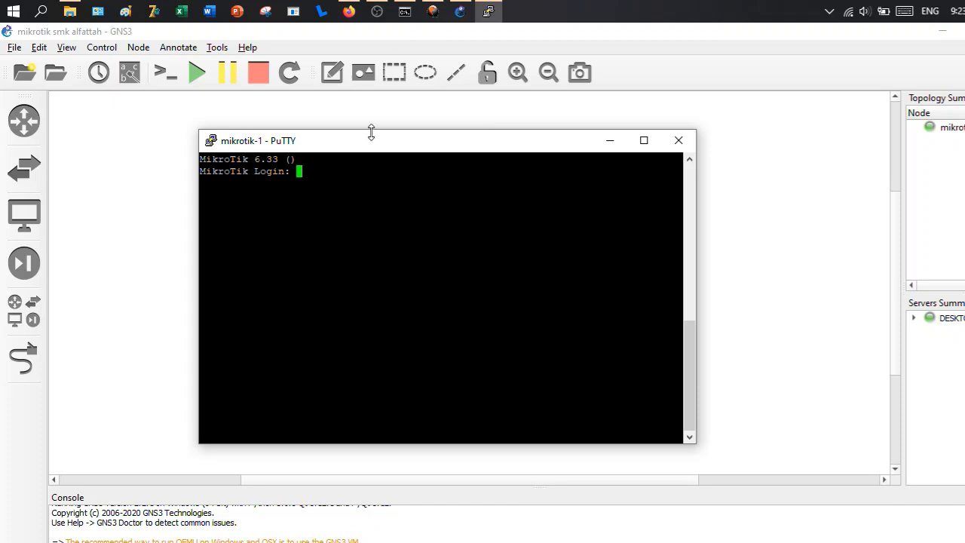
- Log in to the MikroTik console as admin with a blank password and continue to the command prompt
text(admin)
key(Return)
key(Return)
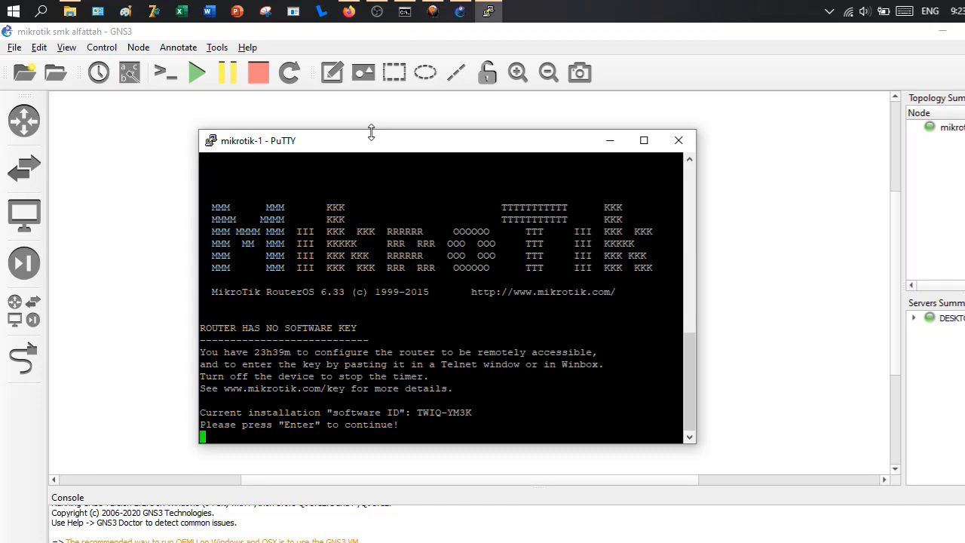
key(Return)
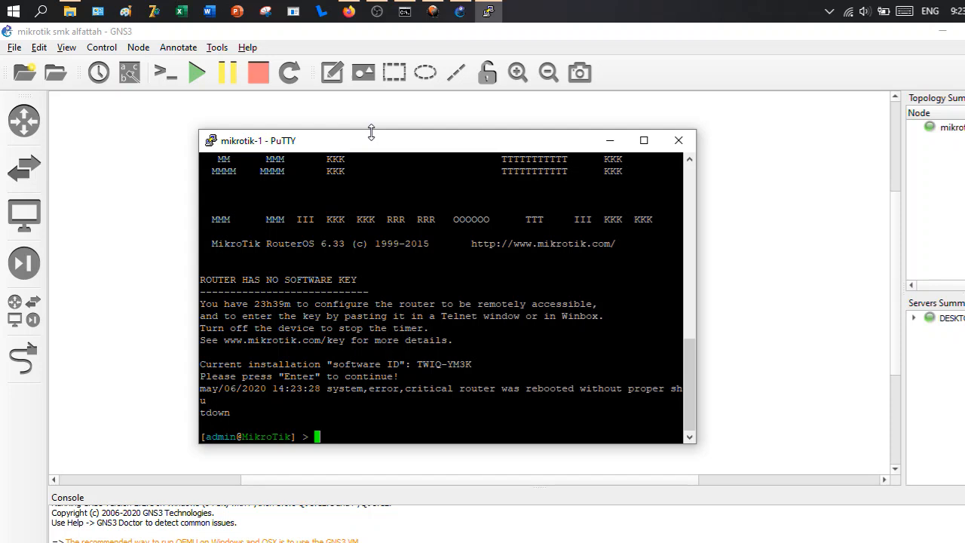
mouse_move(694, 379)
mouse_down()
mouse_move(694, 316)
mouse_move(694, 388)
mouse_up()
click(377, 12)
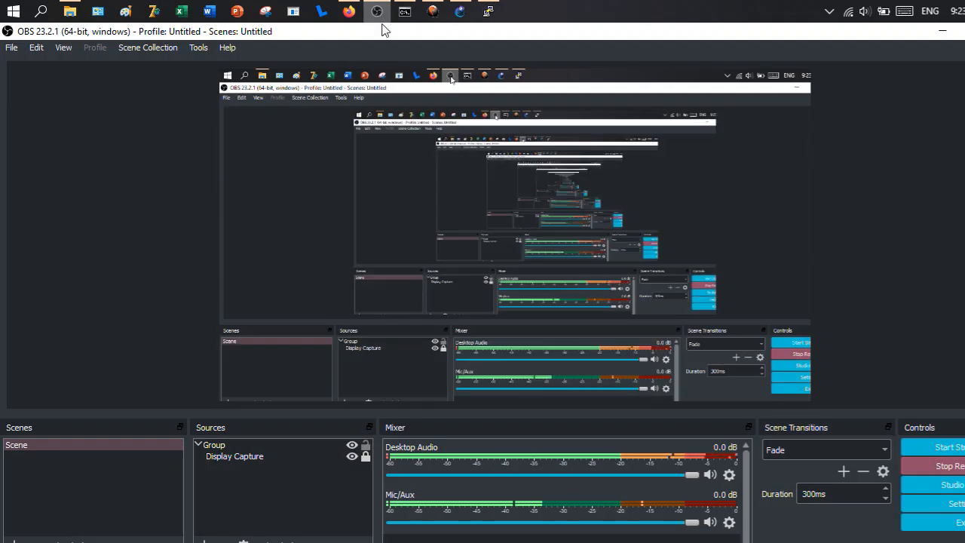